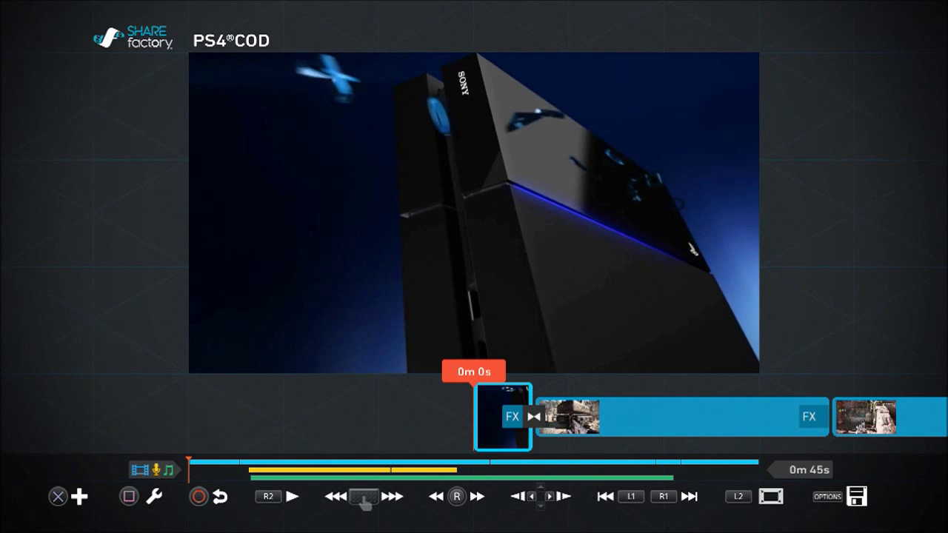
Step: Review the gameplay footage on the timeline and play the stretch from 0m 22s into the third clip
{"action": "key", "text": "Right"}
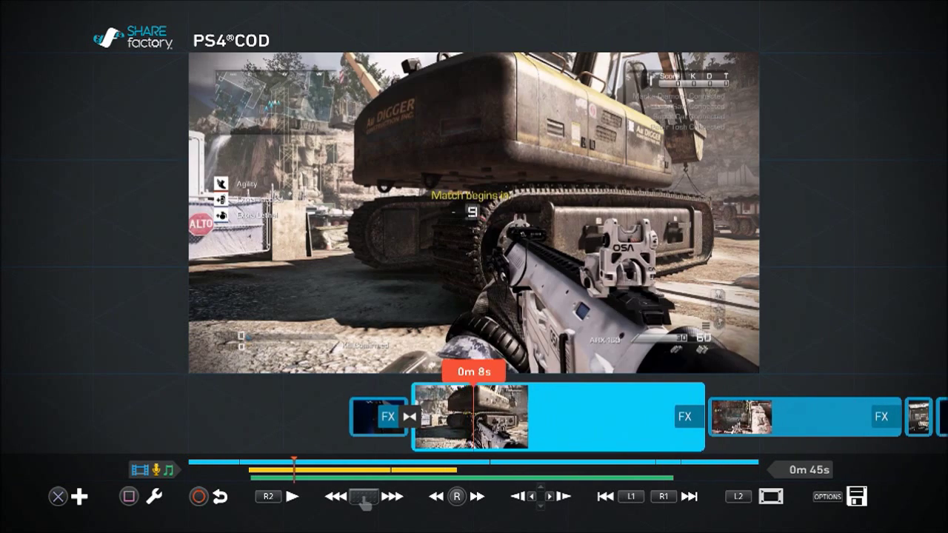
{"action": "key", "text": "Right"}
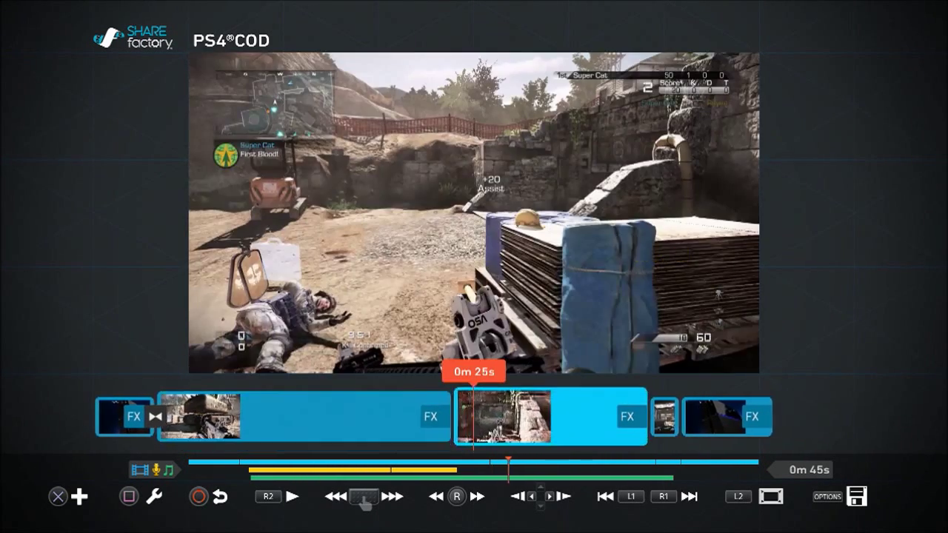
{"action": "key", "text": "Left"}
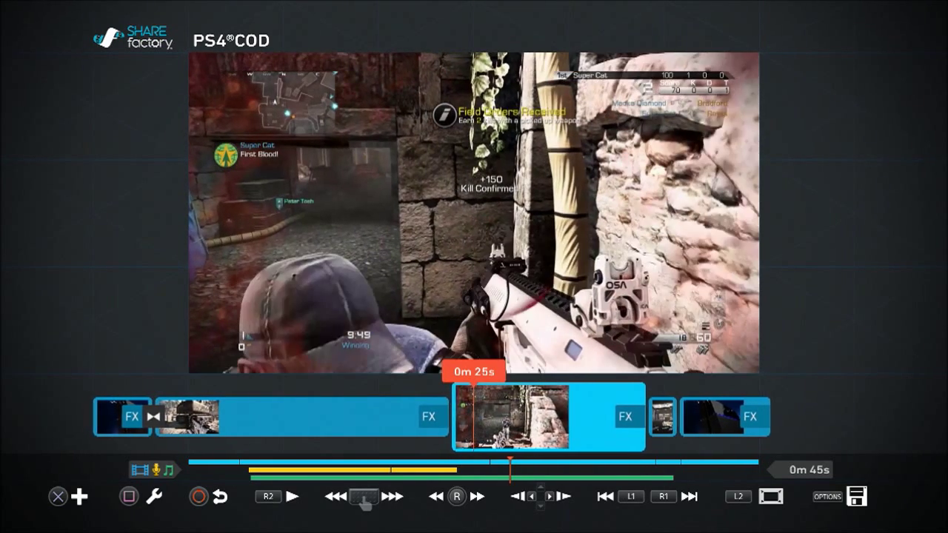
{"action": "key", "text": "Right"}
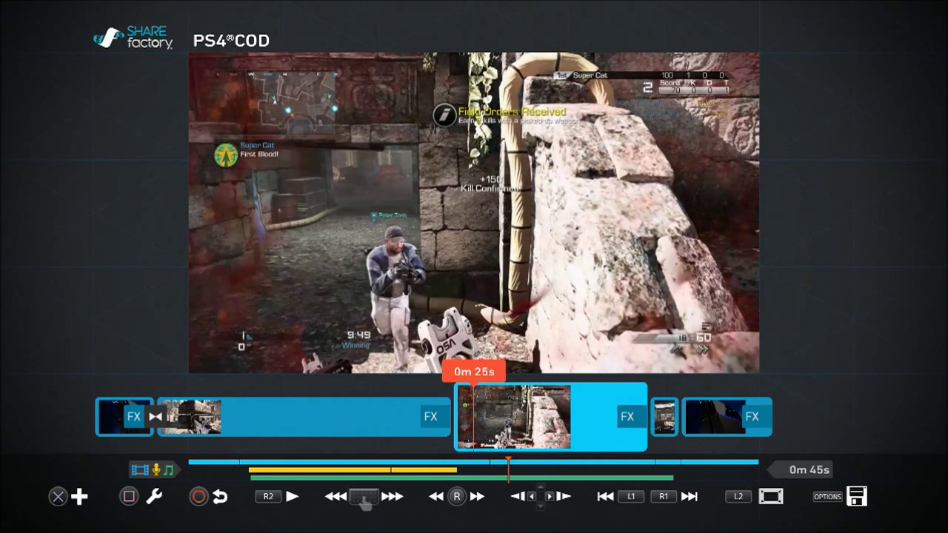
{"action": "key", "text": "Right"}
{"action": "key", "text": "Right"}
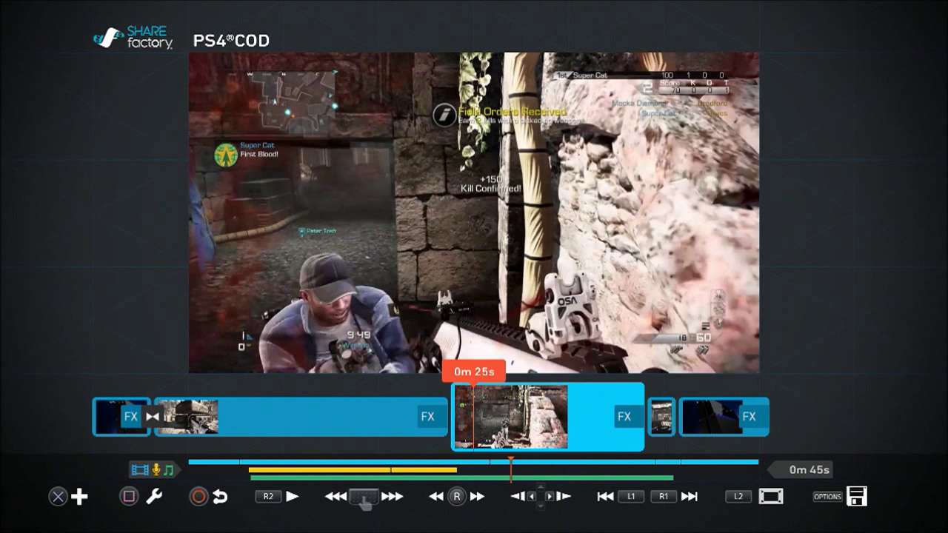
{"action": "key", "text": "Right"}
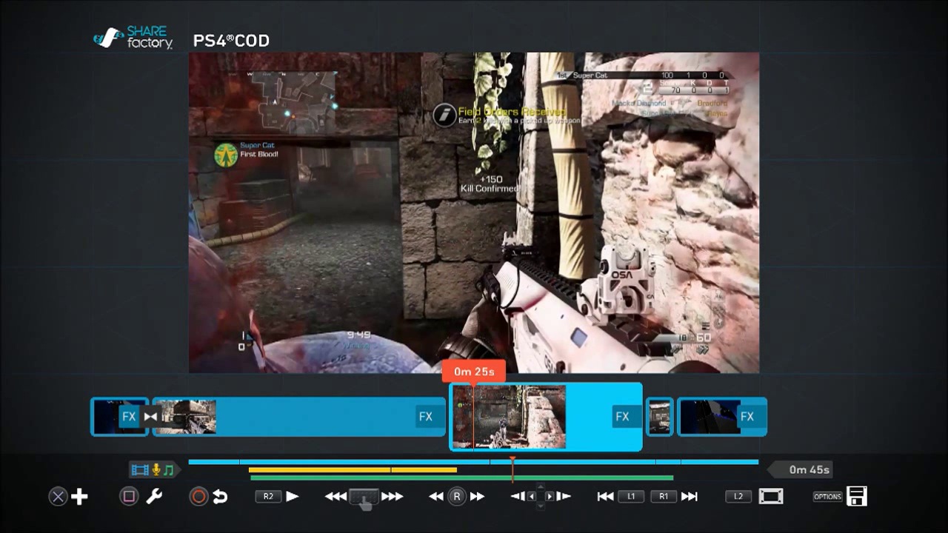
{"action": "key", "text": "Left"}
{"action": "key", "text": "Left"}
{"action": "key", "text": "Left"}
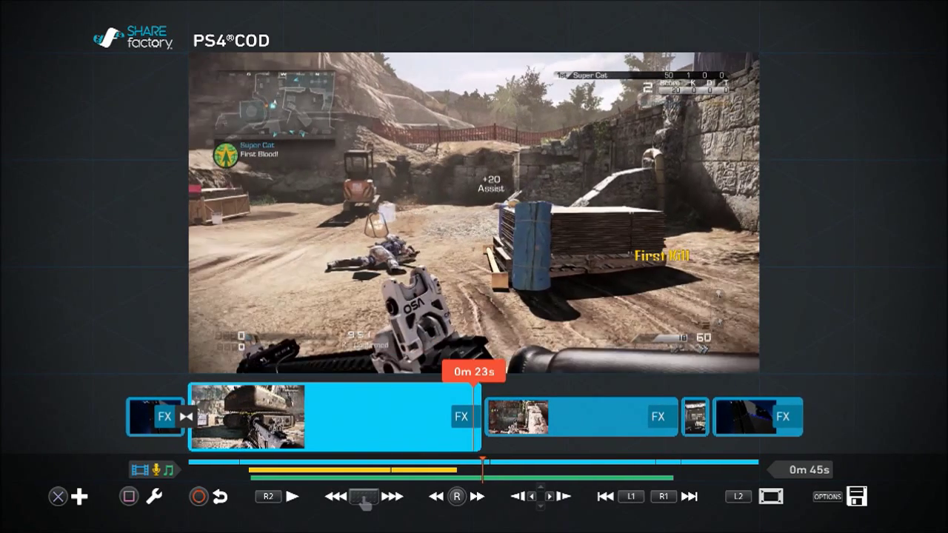
{"action": "key", "text": "Left"}
{"action": "key", "text": "Left"}
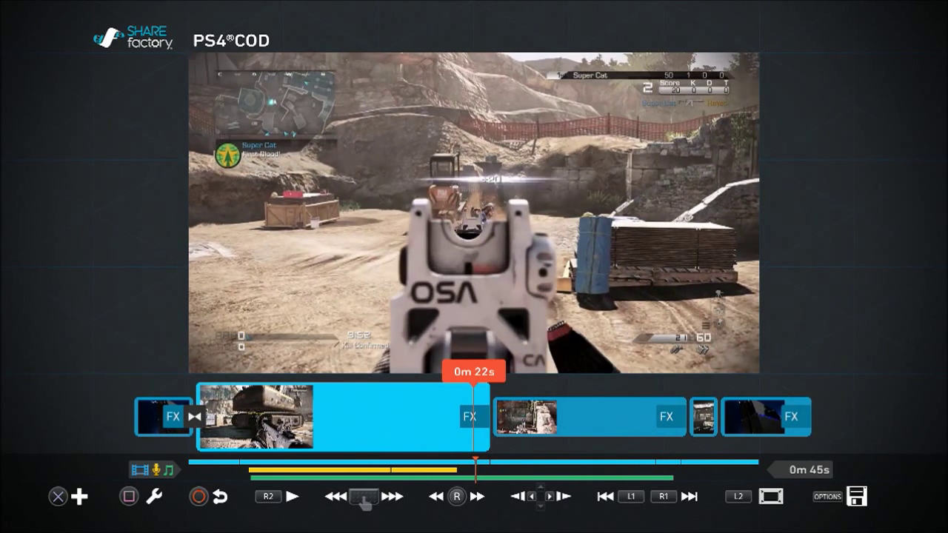
{"action": "key", "text": "space"}
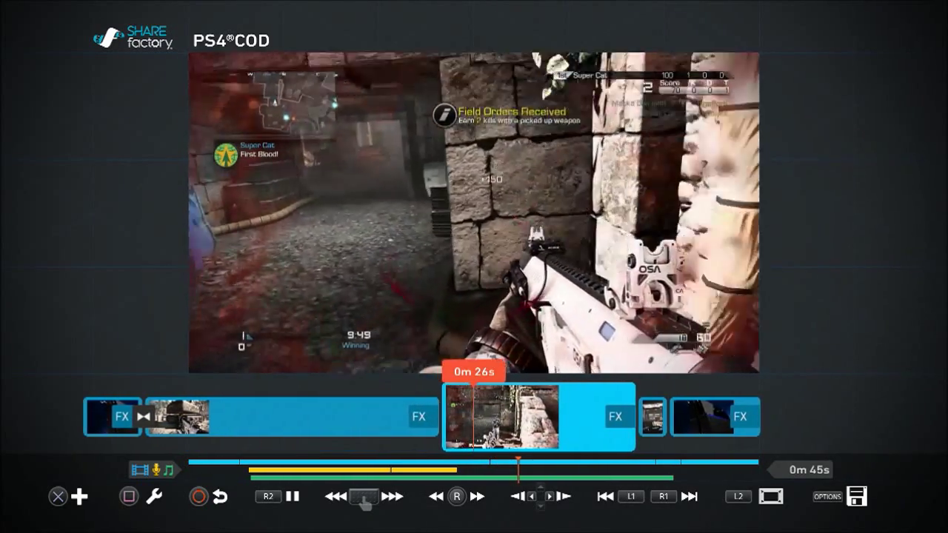
{"action": "key", "text": "space"}
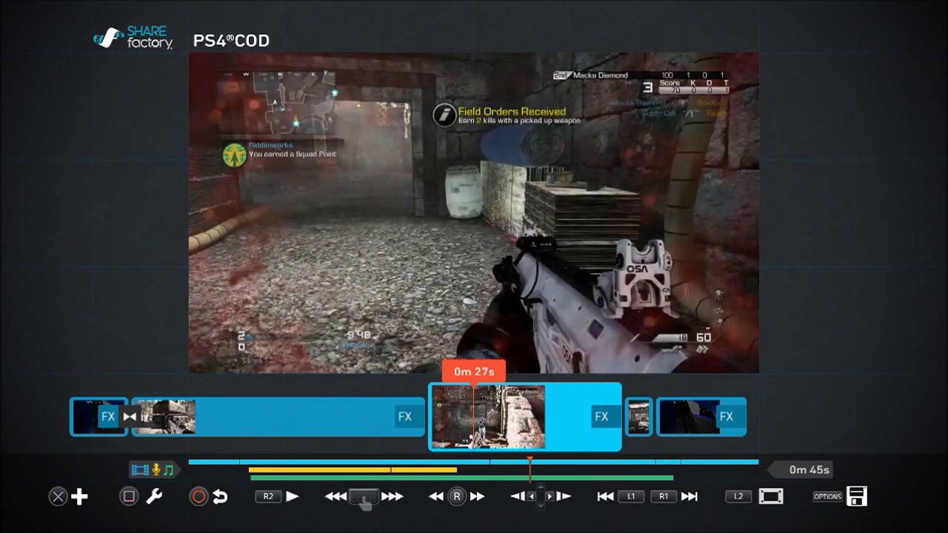
Step: Split the third clip at the 0m 26s frame, after the Kill Confirmed moment
{"action": "key", "text": "Left"}
{"action": "key", "text": "Left"}
{"action": "key", "text": "Left"}
{"action": "key", "text": "Left"}
{"action": "key", "text": "Left"}
{"action": "key", "text": "Left"}
{"action": "key", "text": "Left"}
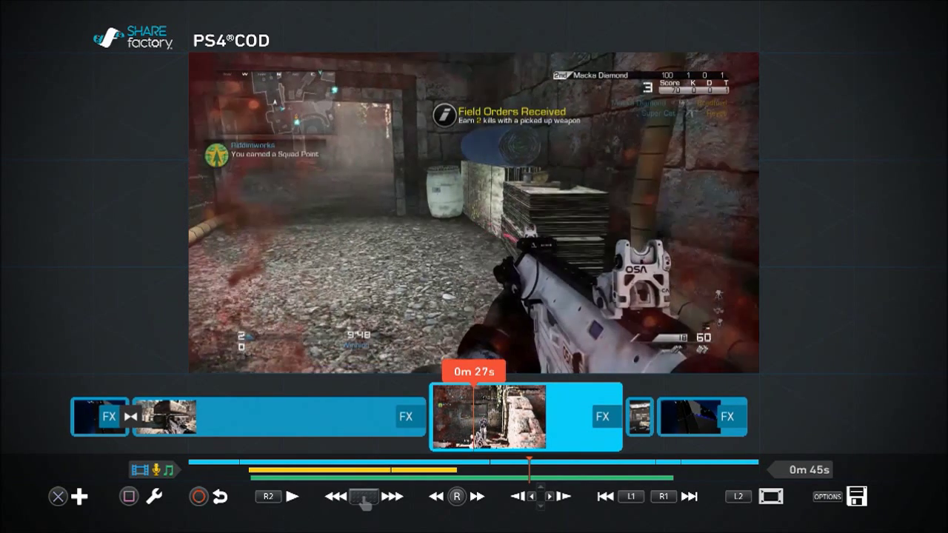
{"action": "key", "text": "Left"}
{"action": "key", "text": "Left"}
{"action": "key", "text": "Left"}
{"action": "key", "text": "Left"}
{"action": "key", "text": "Left"}
{"action": "key", "text": "Left"}
{"action": "key", "text": "Left"}
{"action": "key", "text": "Left"}
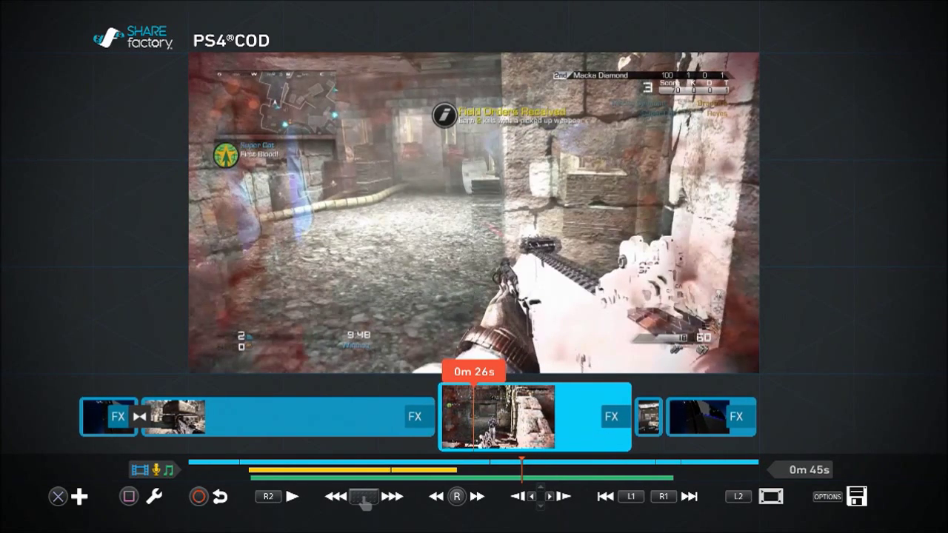
{"action": "key", "text": "Left"}
{"action": "key", "text": "Left"}
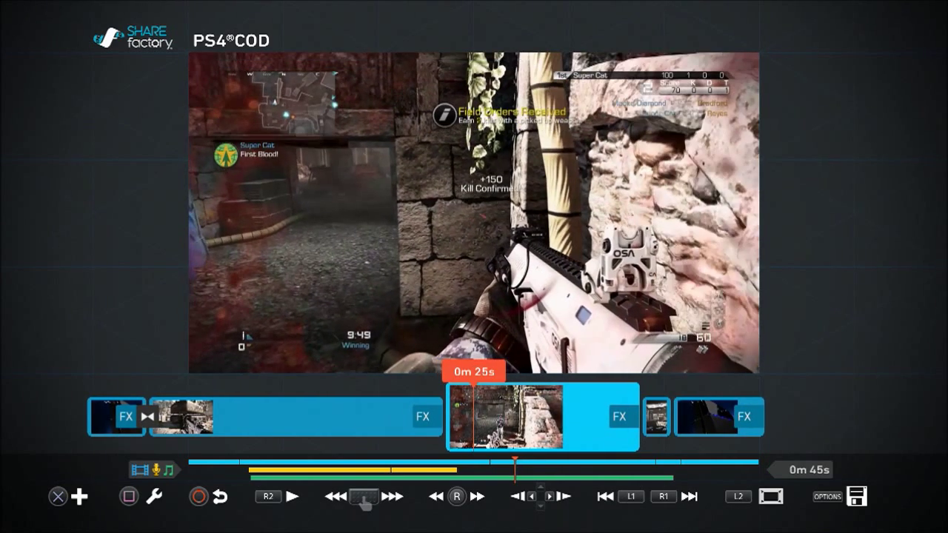
{"action": "key", "text": "Right"}
{"action": "key", "text": "Right"}
{"action": "key", "text": "Right"}
{"action": "key", "text": "Right"}
{"action": "key", "text": "Right"}
{"action": "key", "text": "Right"}
{"action": "key", "text": "Right"}
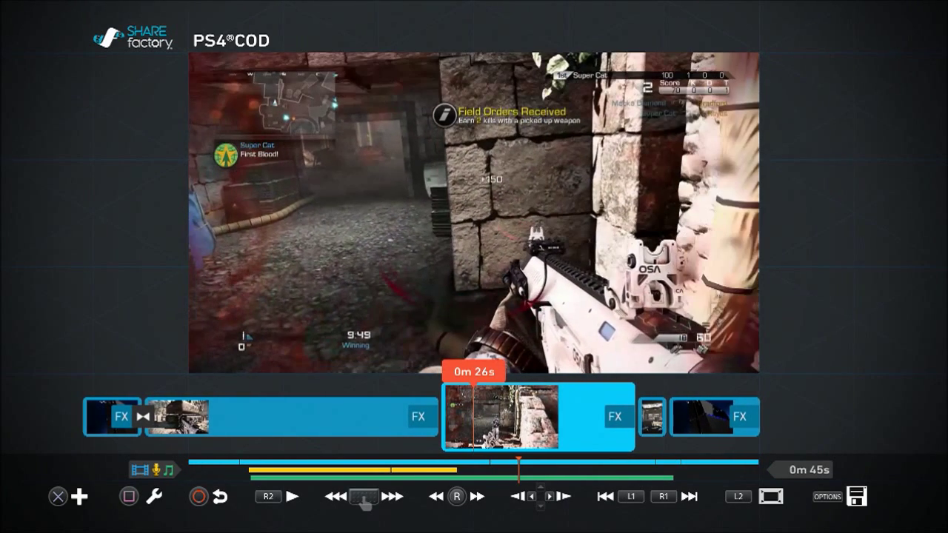
{"action": "key", "text": "Right"}
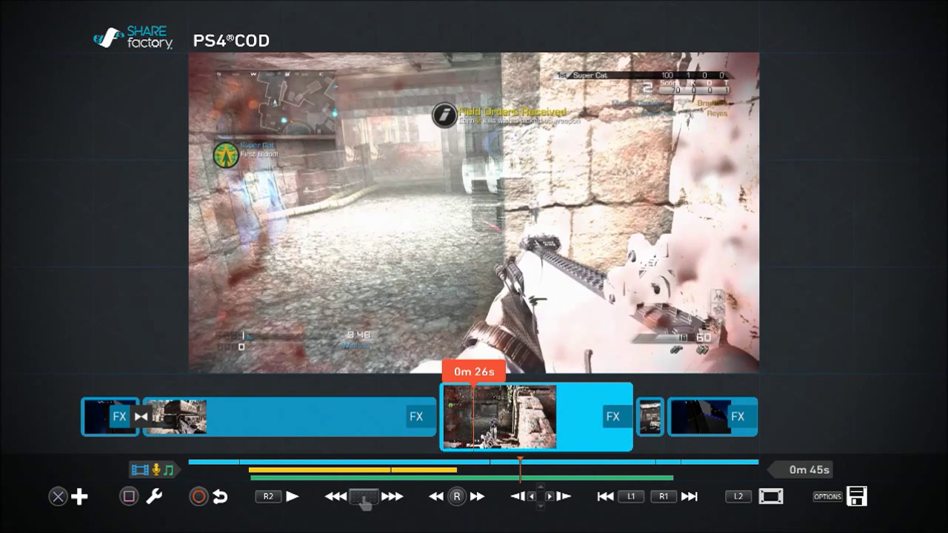
{"action": "key", "text": "Left"}
{"action": "key", "text": "Left"}
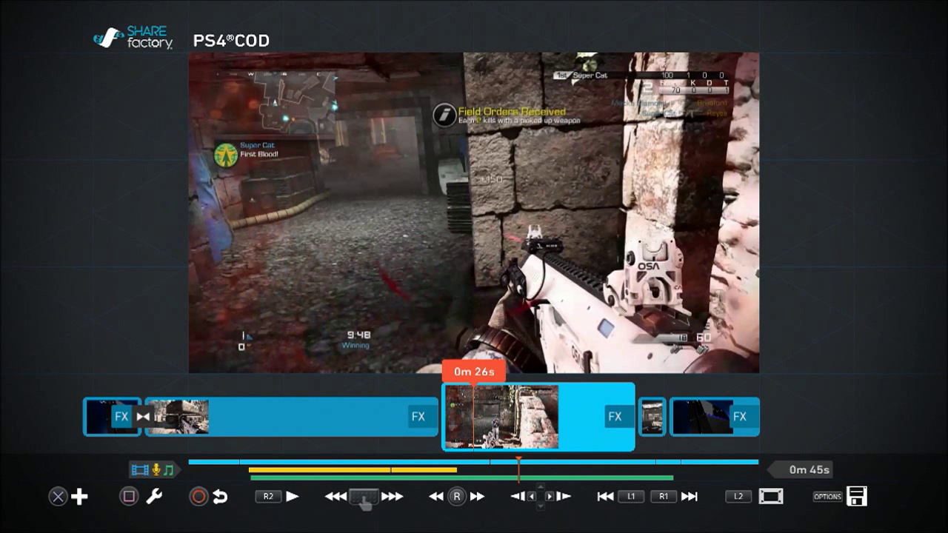
{"action": "key", "text": "Return"}
{"action": "key", "text": "Return"}
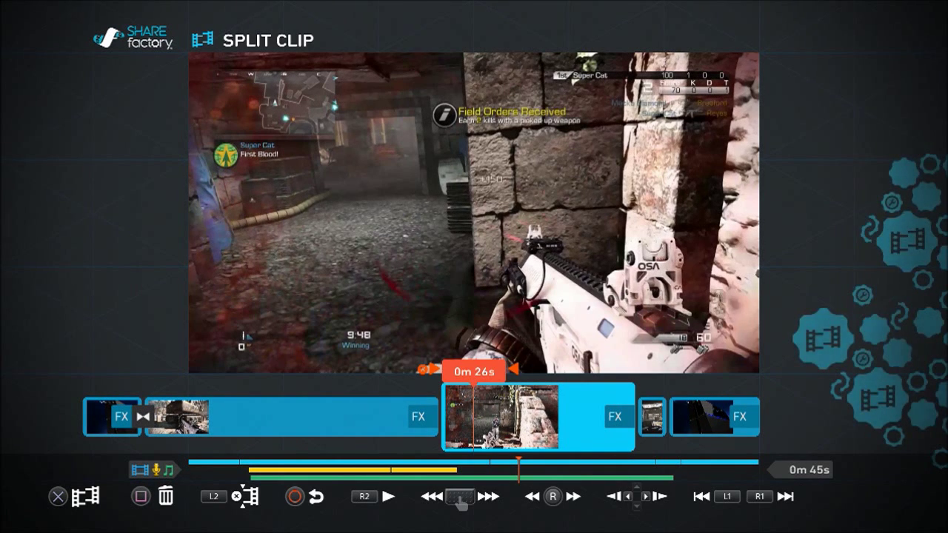
{"action": "key", "text": "Return"}
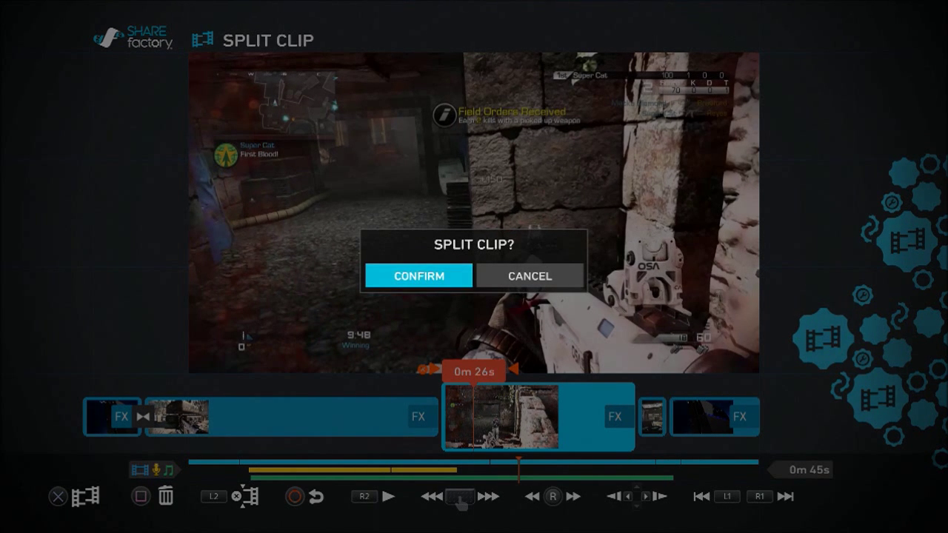
{"action": "key", "text": "Return"}
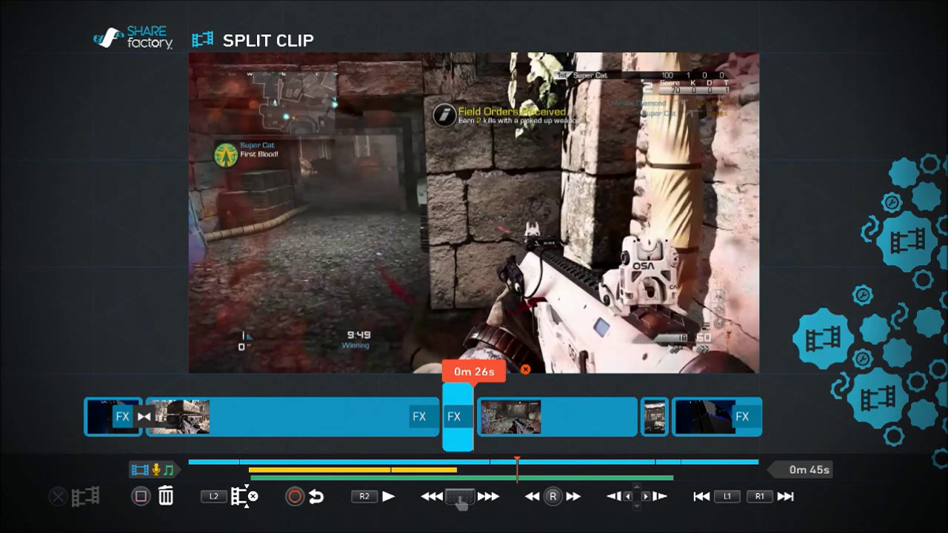
Step: Play through the remainder of the split clip and split it again at 0m 32s, at the outdoor scene facing the building
{"action": "key", "text": "Right"}
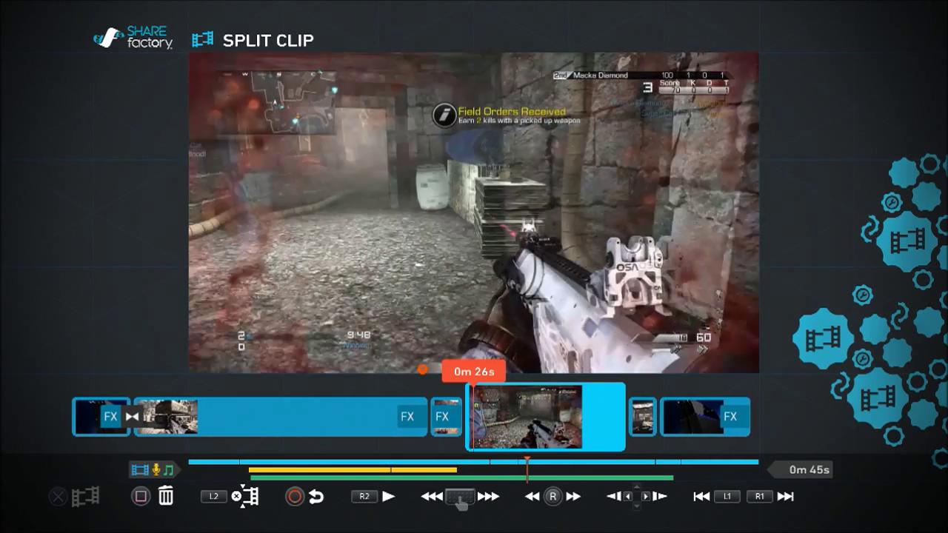
{"action": "key", "text": "space"}
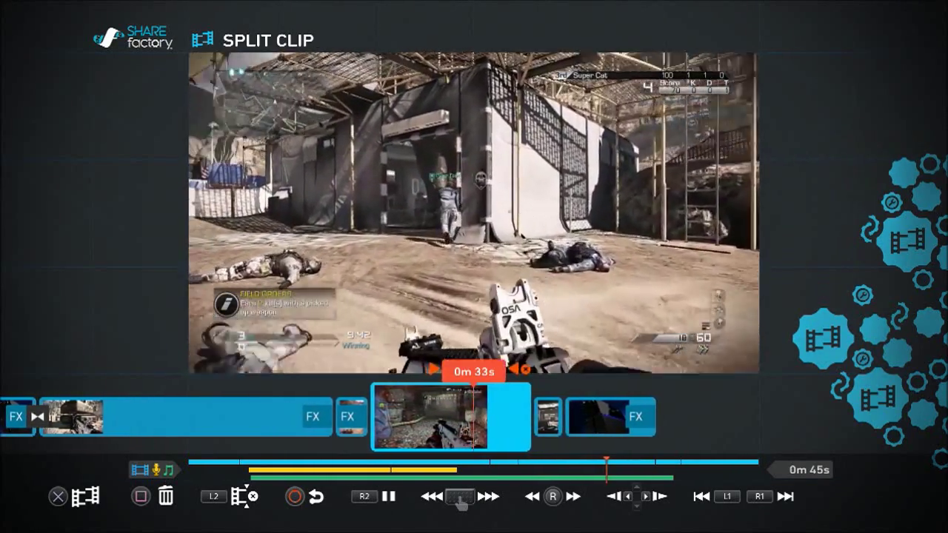
{"action": "key", "text": "space"}
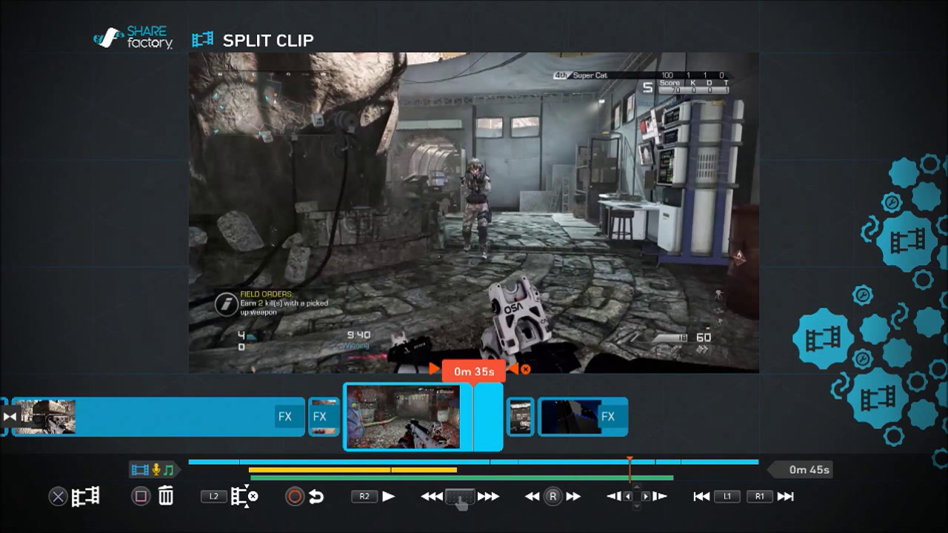
{"action": "key", "text": "Left"}
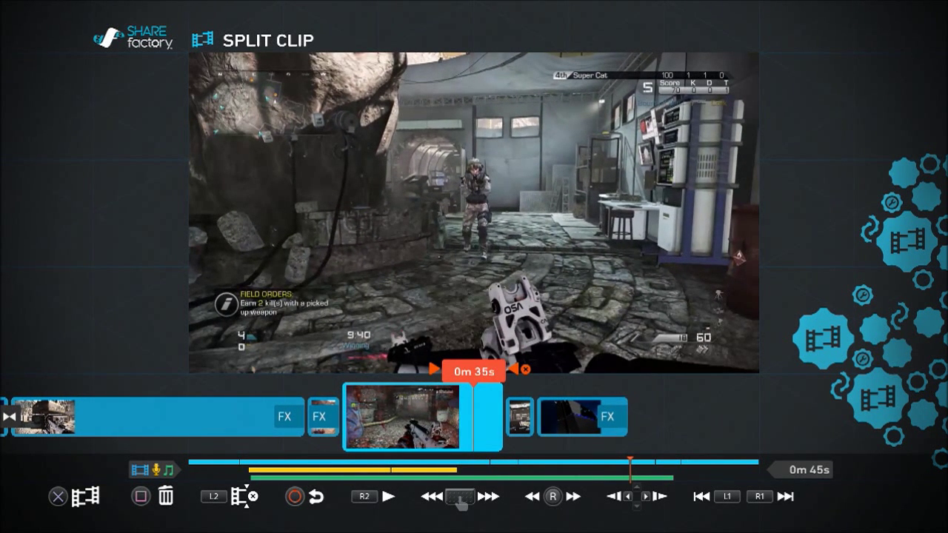
{"action": "key", "text": "Left"}
{"action": "key", "text": "Left"}
{"action": "key", "text": "Left"}
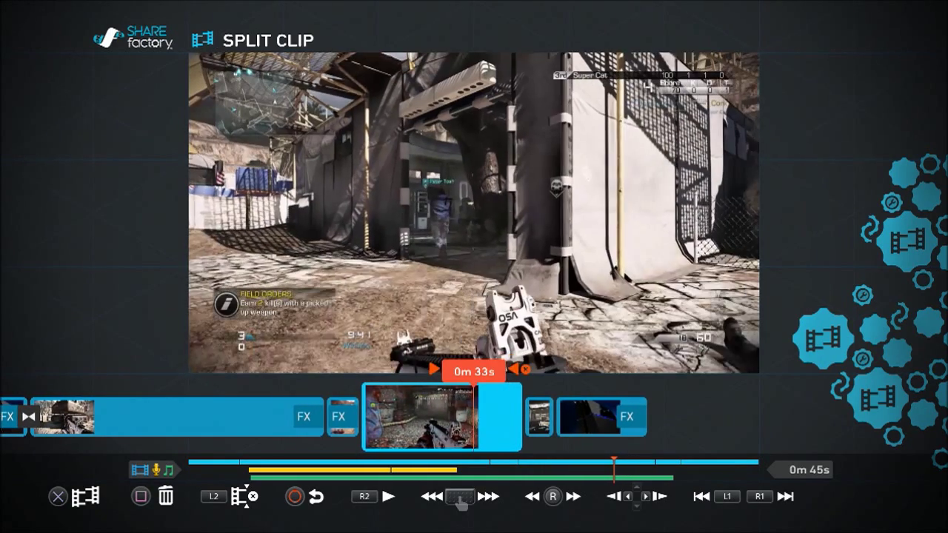
{"action": "key", "text": "Left"}
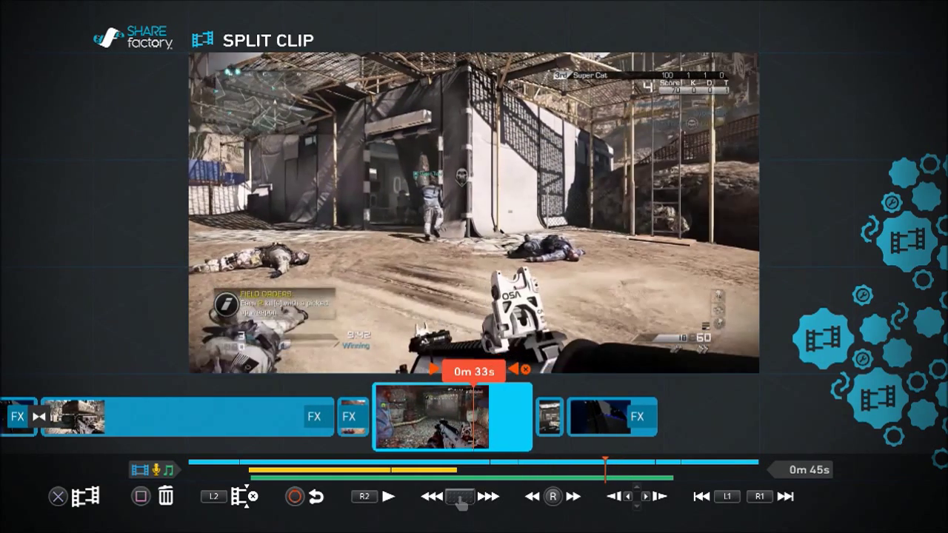
{"action": "key", "text": "Right"}
{"action": "key", "text": "Right"}
{"action": "key", "text": "Right"}
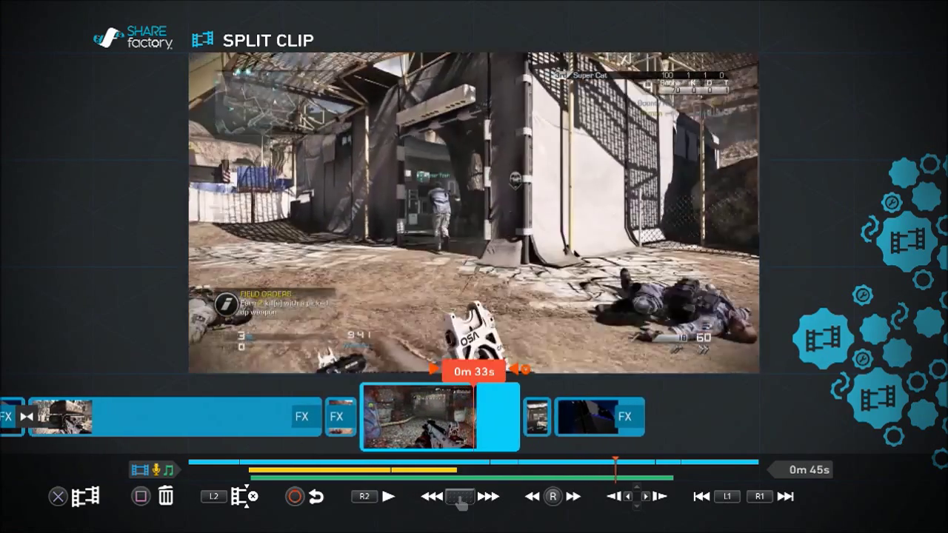
{"action": "key", "text": "Left"}
{"action": "key", "text": "Left"}
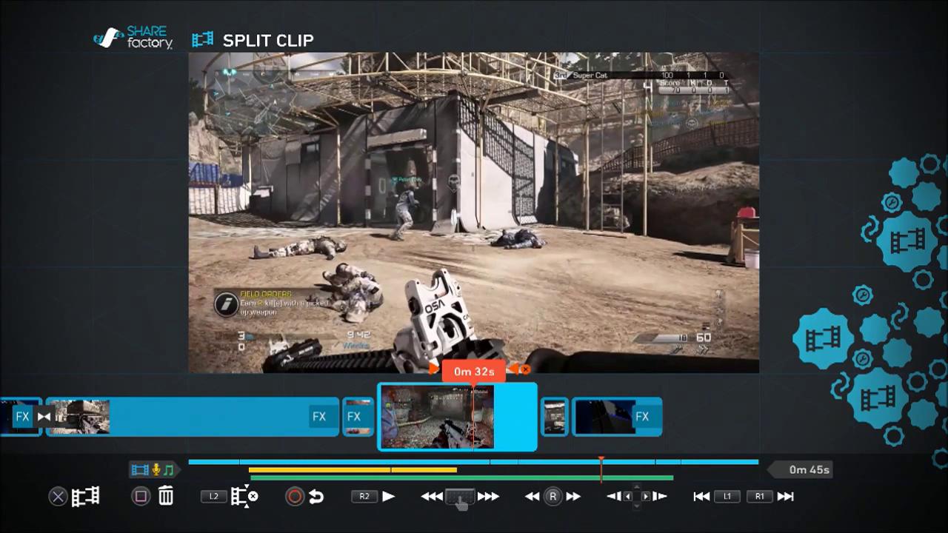
{"action": "key", "text": "Return"}
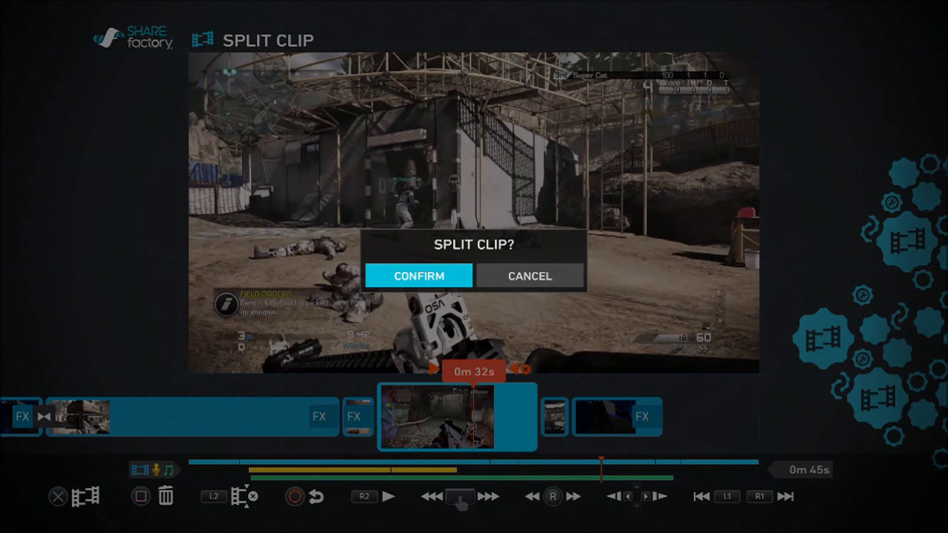
{"action": "key", "text": "Return"}
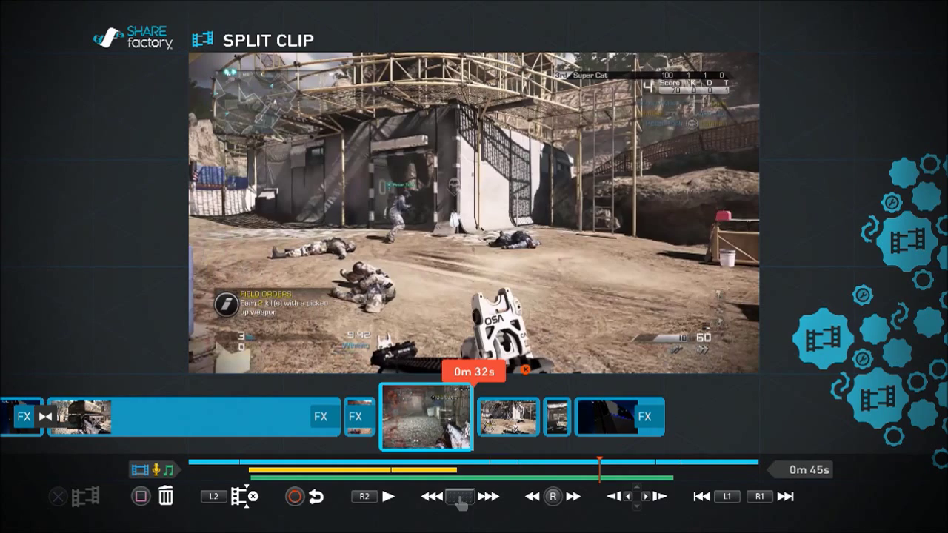
Step: Delete the middle section between the two split points, from about 0m 26s to 0m 32s
{"action": "key", "text": "Left"}
{"action": "key", "text": "Right"}
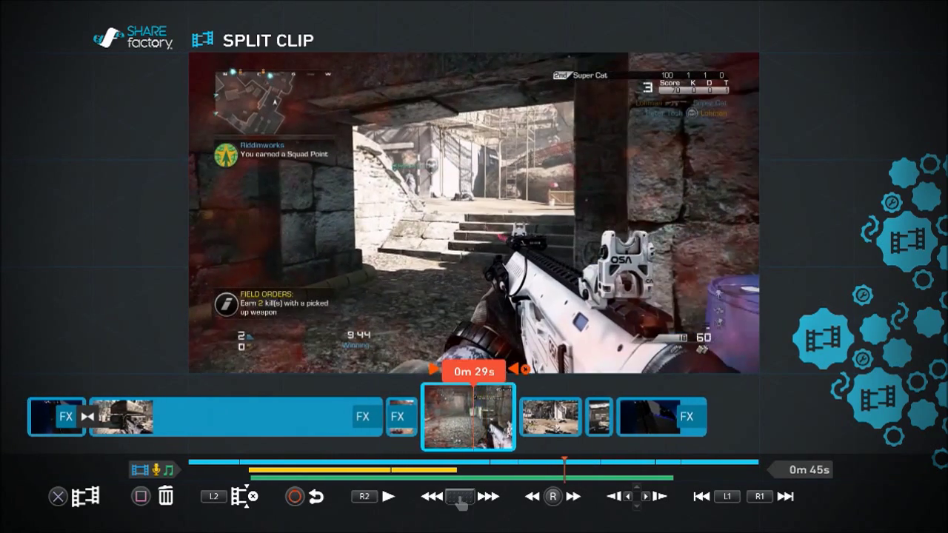
{"action": "key", "text": "Left"}
{"action": "key", "text": "Right"}
{"action": "key", "text": "Right"}
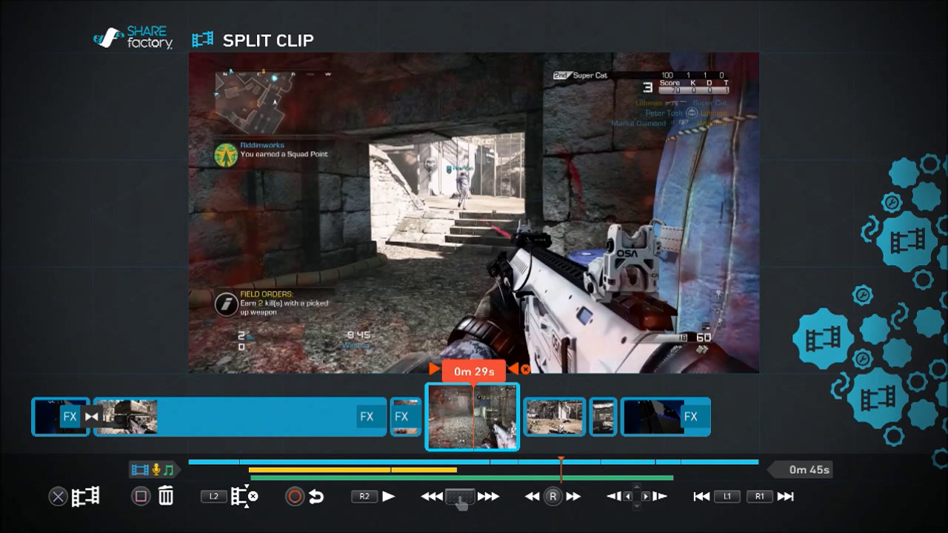
{"action": "key", "text": "Delete"}
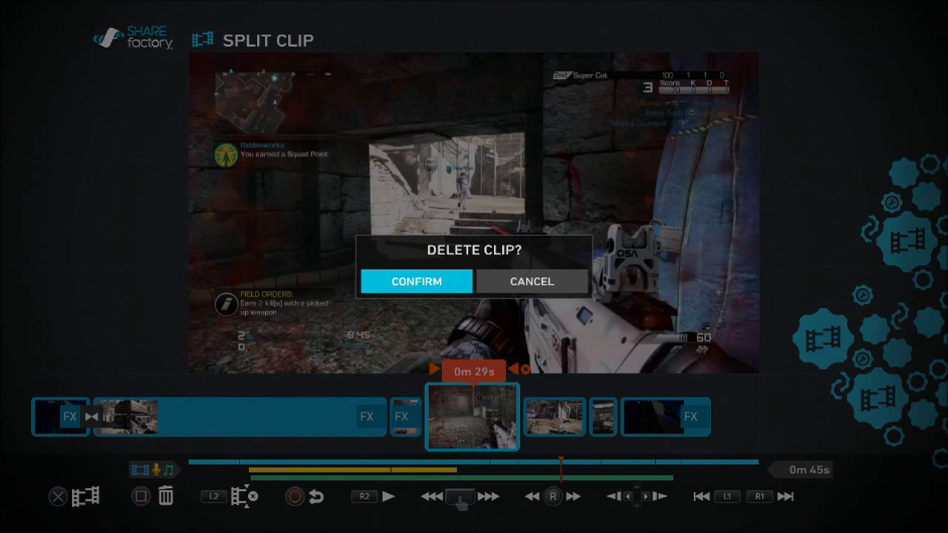
{"action": "key", "text": "Return"}
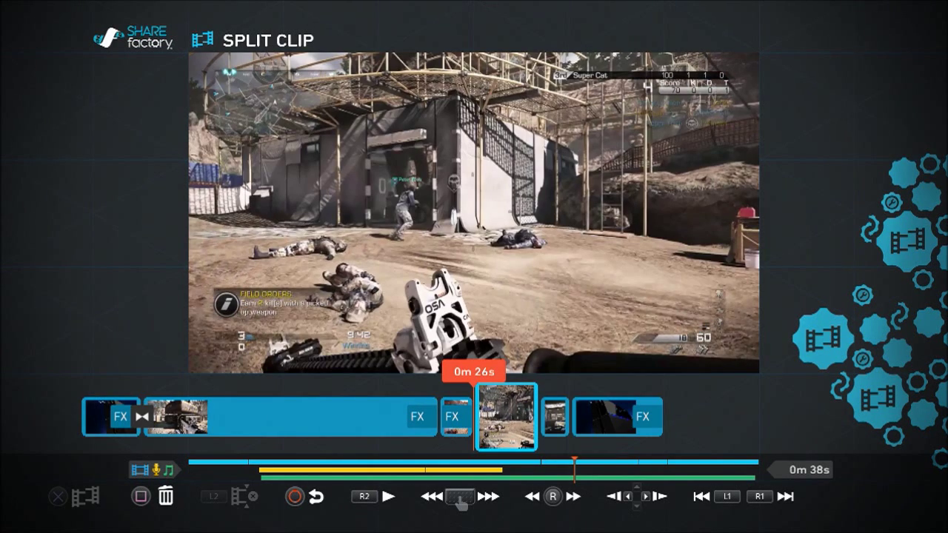
Step: Rewind to 0m 23s and play across the cut between the third and fourth clips up to about 0m 30s
{"action": "key", "text": "Left"}
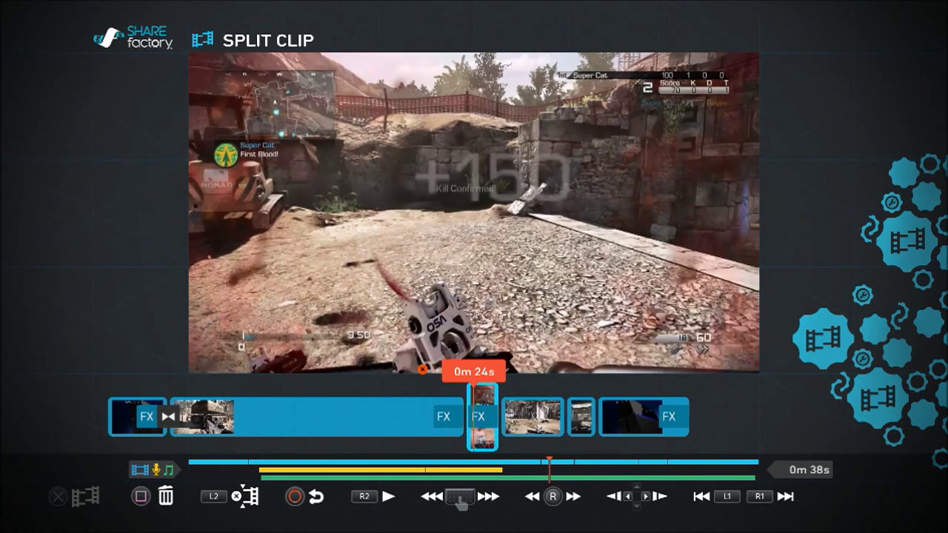
{"action": "key", "text": "Left"}
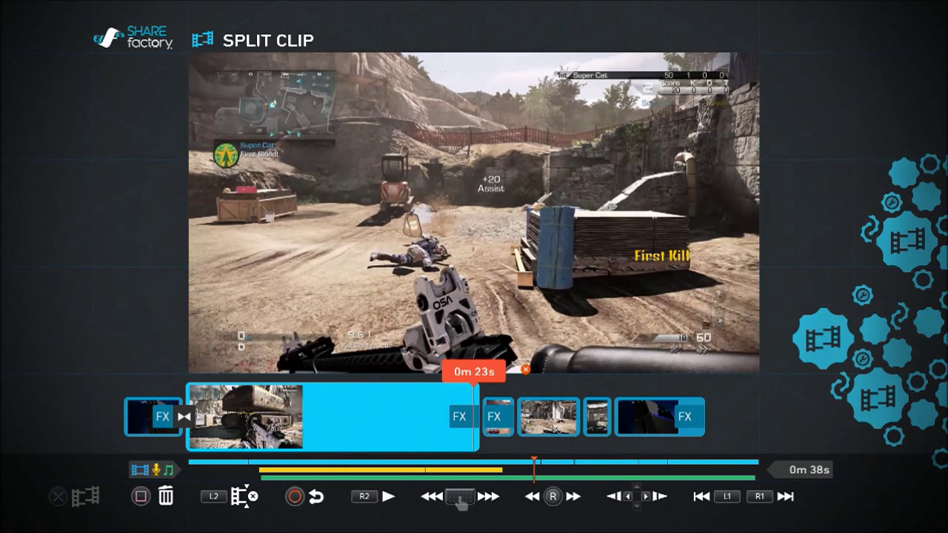
{"action": "key", "text": "space"}
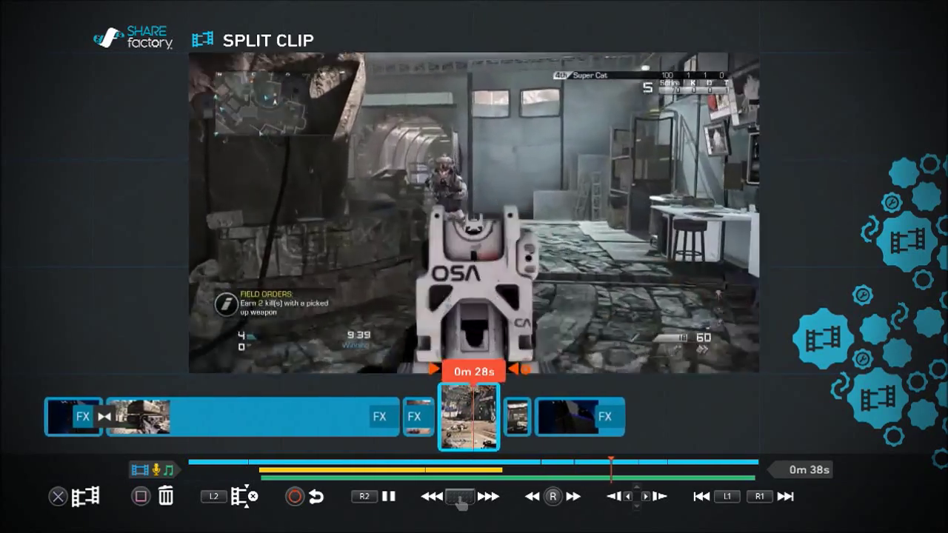
{"action": "key", "text": "space"}
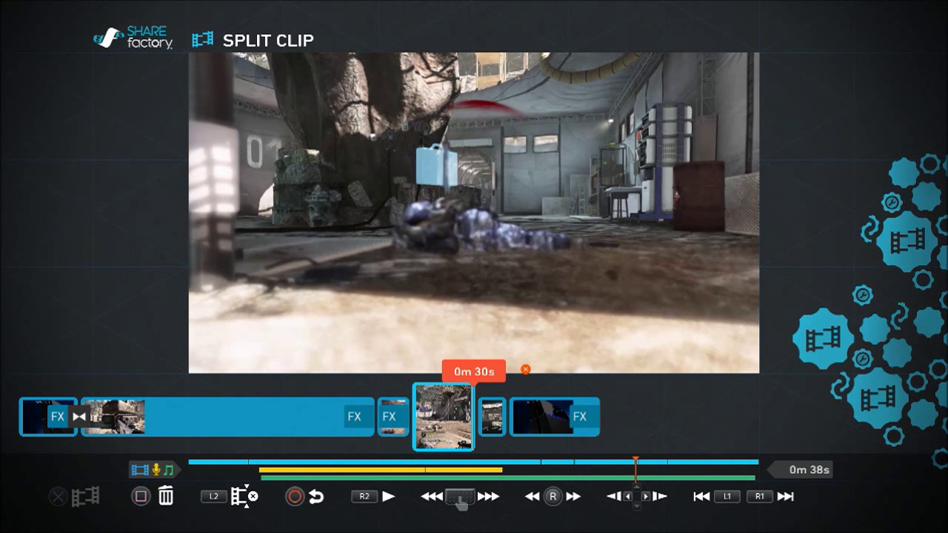
Step: Go back to 0m 27s in the fourth clip and replay the gunfight up to about 0m 29s
{"action": "key", "text": "Left"}
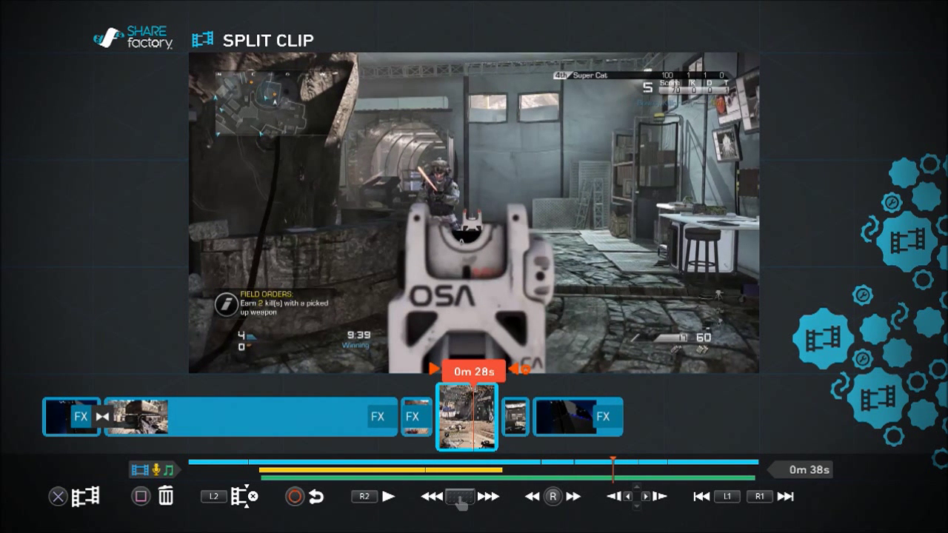
{"action": "key", "text": "Left"}
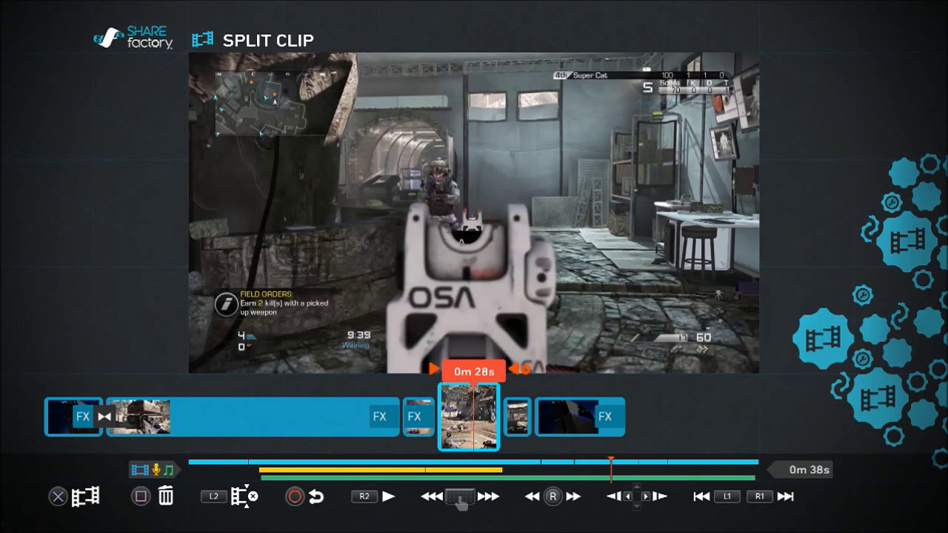
{"action": "key", "text": "Left"}
{"action": "key", "text": "Left"}
{"action": "key", "text": "Left"}
{"action": "key", "text": "Left"}
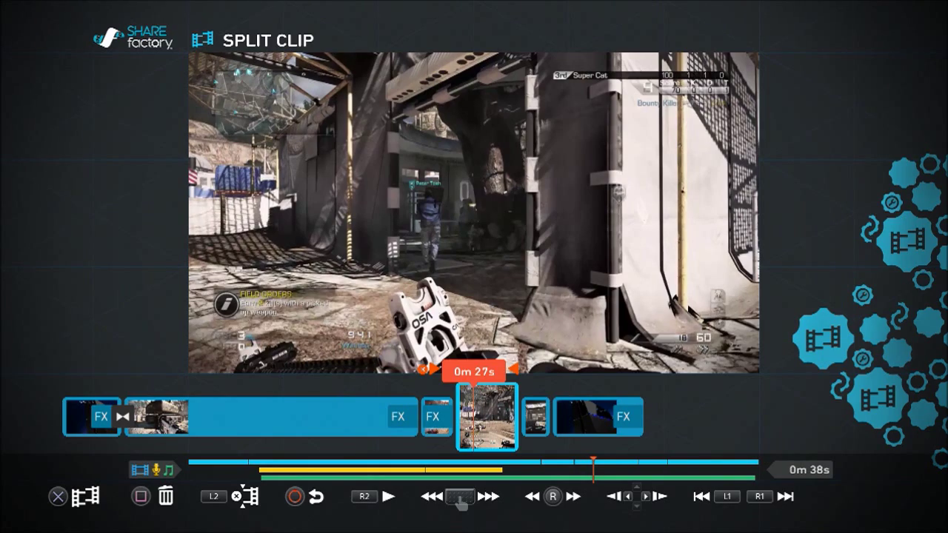
{"action": "key", "text": "space"}
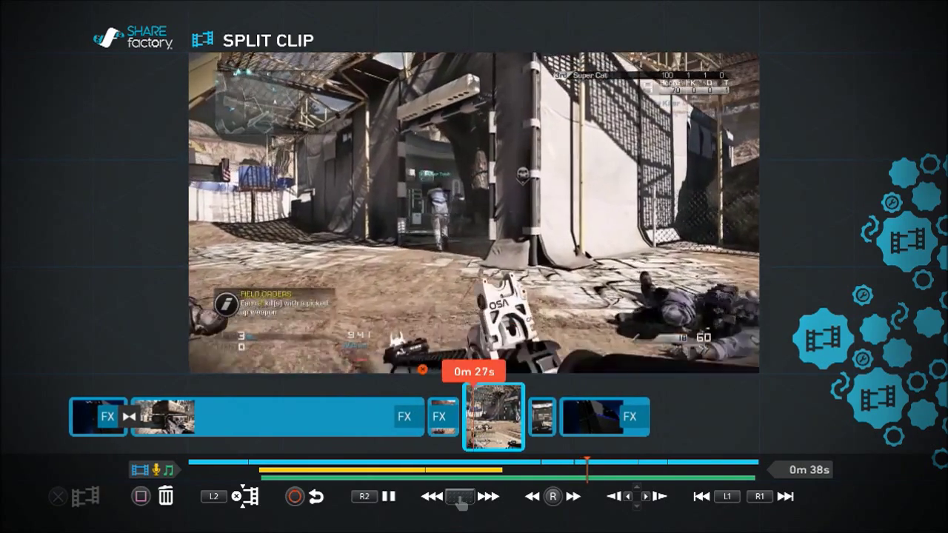
{"action": "key", "text": "space"}
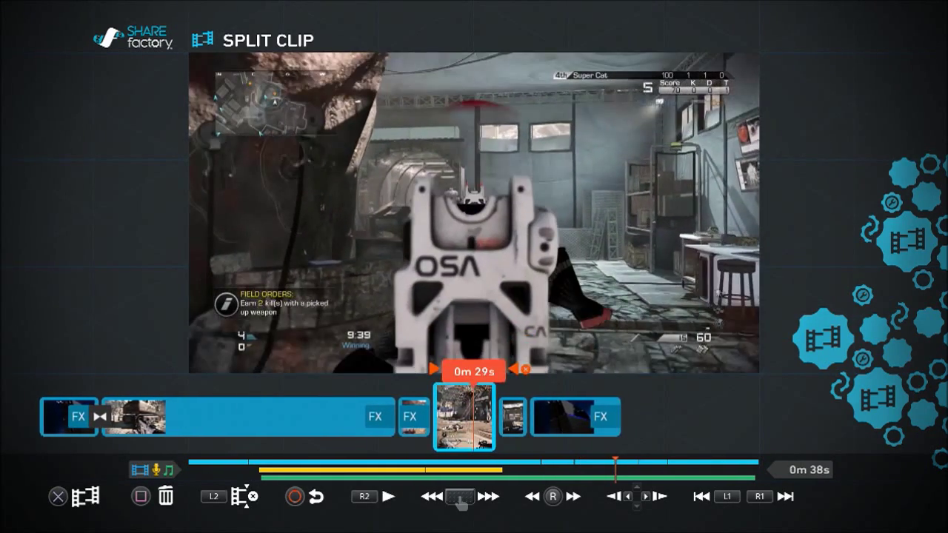
Step: Leave clip splitting at the 0m 29s frame where the soldier is falling and add a FAIL sticker there
{"action": "key", "text": "Right"}
{"action": "key", "text": "Right"}
{"action": "key", "text": "Right"}
{"action": "key", "text": "Right"}
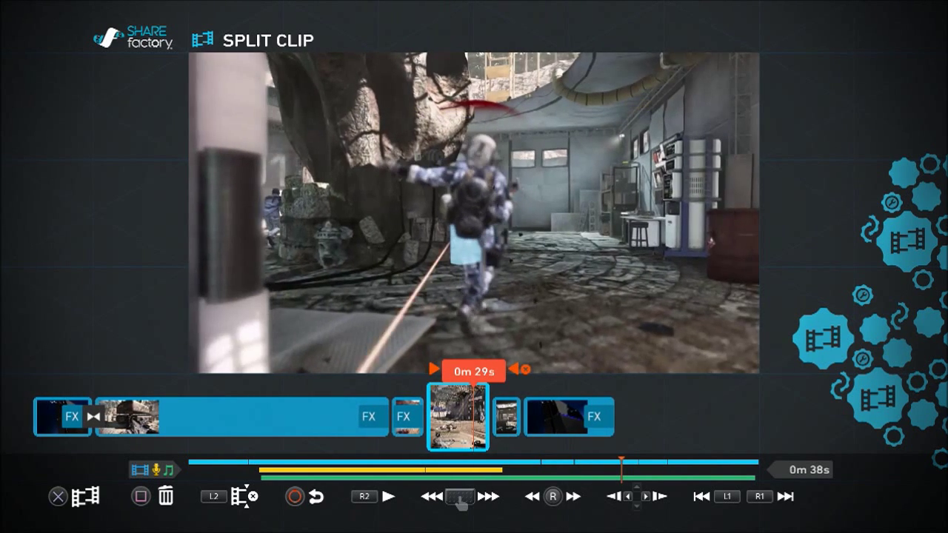
{"action": "key", "text": "Right"}
{"action": "key", "text": "Right"}
{"action": "key", "text": "Right"}
{"action": "key", "text": "Right"}
{"action": "key", "text": "Right"}
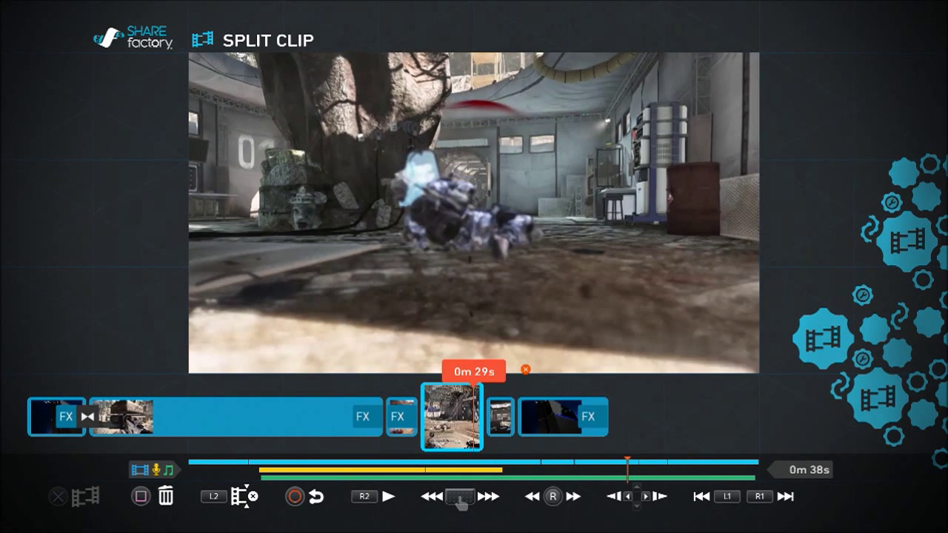
{"action": "key", "text": "Left"}
{"action": "key", "text": "Left"}
{"action": "key", "text": "Left"}
{"action": "key", "text": "Left"}
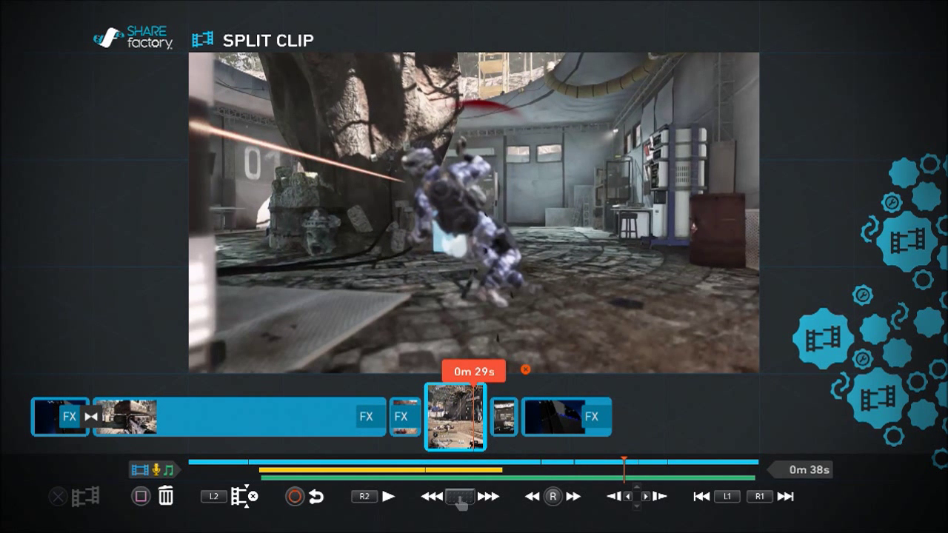
{"action": "key", "text": "Escape"}
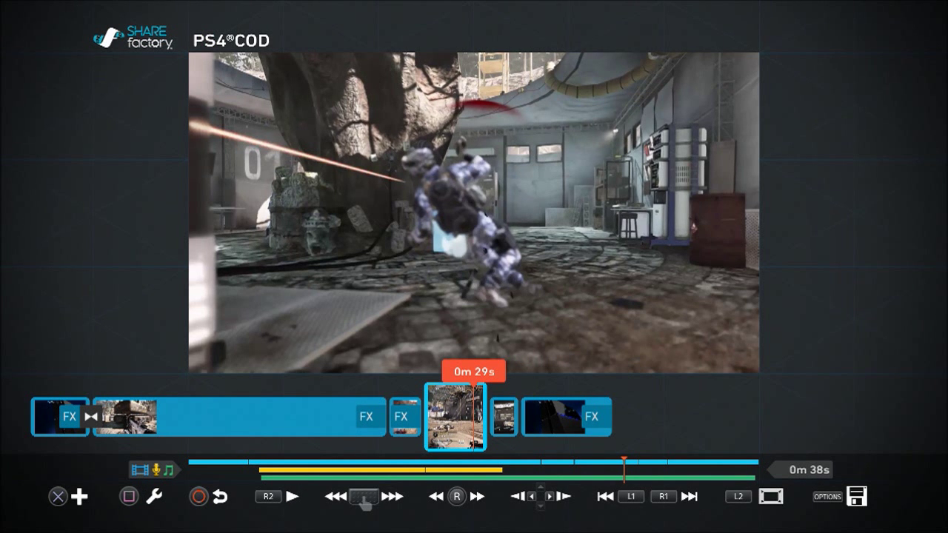
{"action": "key", "text": "Return"}
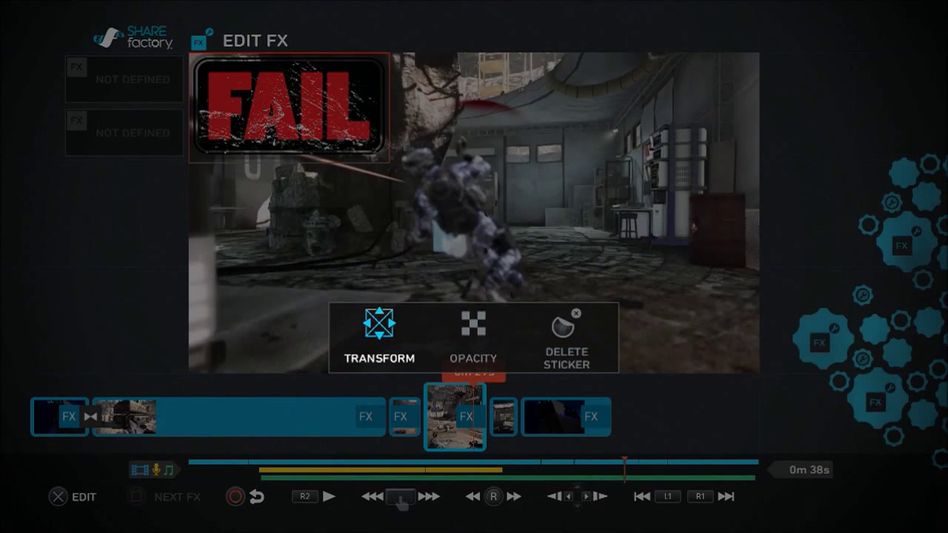
Step: Transform the FAIL sticker so it sits just to the right of the falling soldier
{"action": "key", "text": "Return"}
{"action": "key", "text": "Right"}
{"action": "key", "text": "Down"}
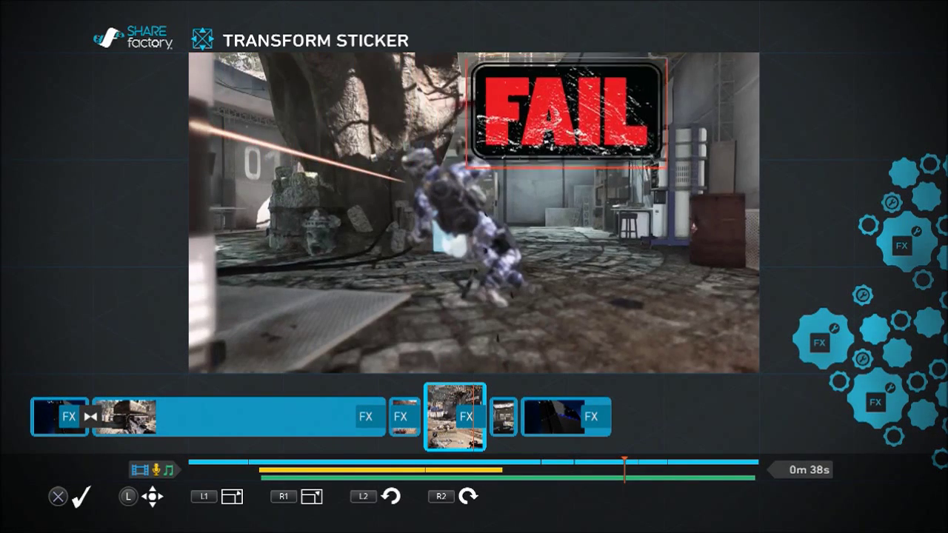
{"action": "key", "text": "Left"}
{"action": "key", "text": "Down"}
{"action": "key", "text": "Up"}
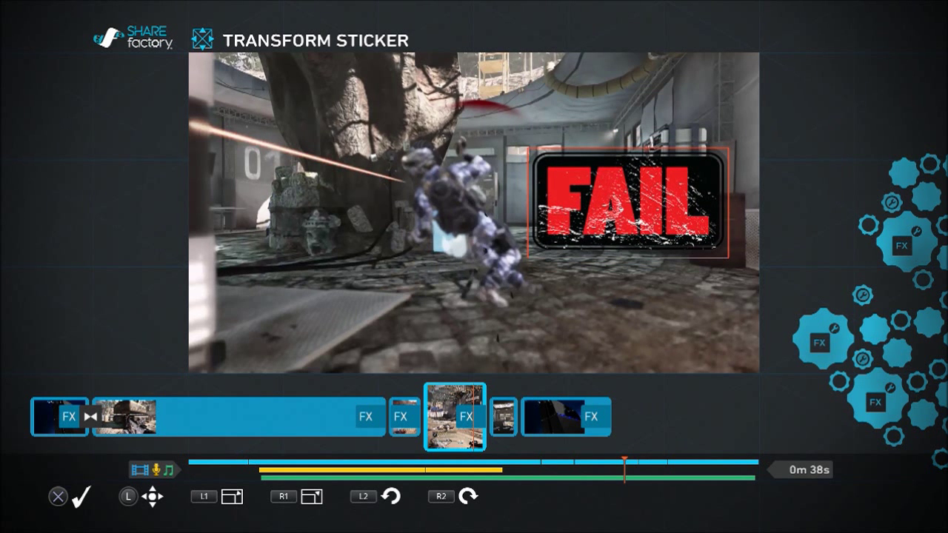
{"action": "key", "text": "Return"}
Step: Lower the FAIL sticker's opacity to about 65% and return to the project timeline
{"action": "key", "text": "Right"}
{"action": "key", "text": "Return"}
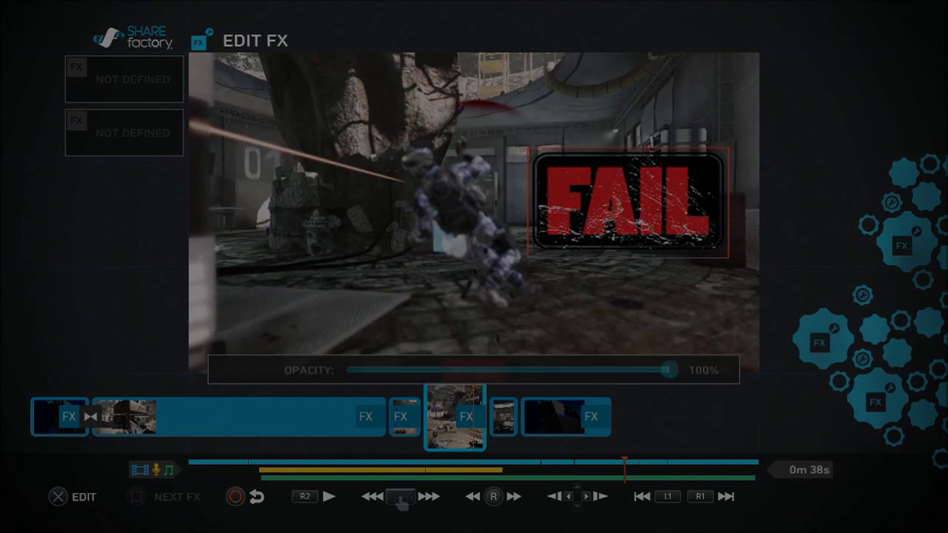
{"action": "key", "text": "Left"}
{"action": "key", "text": "Left"}
{"action": "key", "text": "Left"}
{"action": "key", "text": "Left"}
{"action": "key", "text": "Left"}
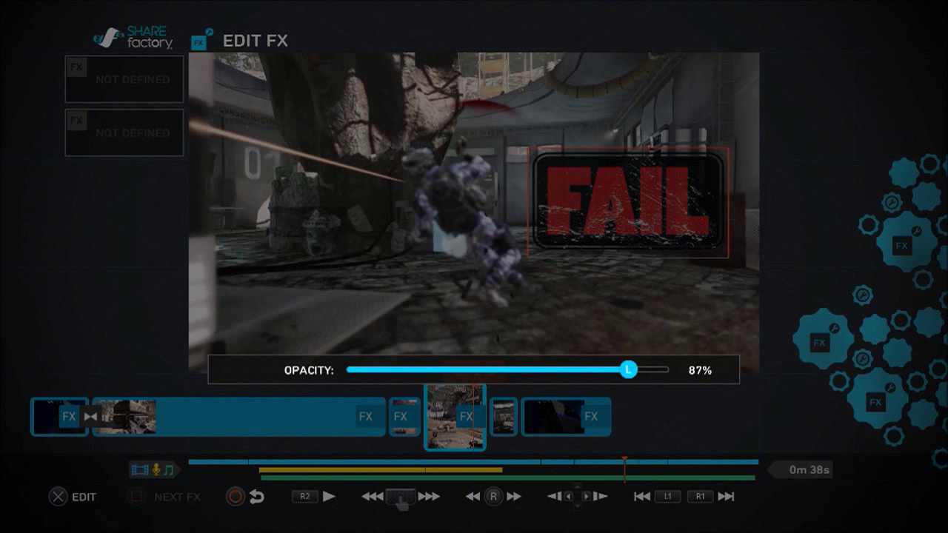
{"action": "key", "text": "Left"}
{"action": "key", "text": "Left"}
{"action": "key", "text": "Left"}
{"action": "key", "text": "Left"}
{"action": "key", "text": "Left"}
{"action": "key", "text": "Left"}
{"action": "key", "text": "Left"}
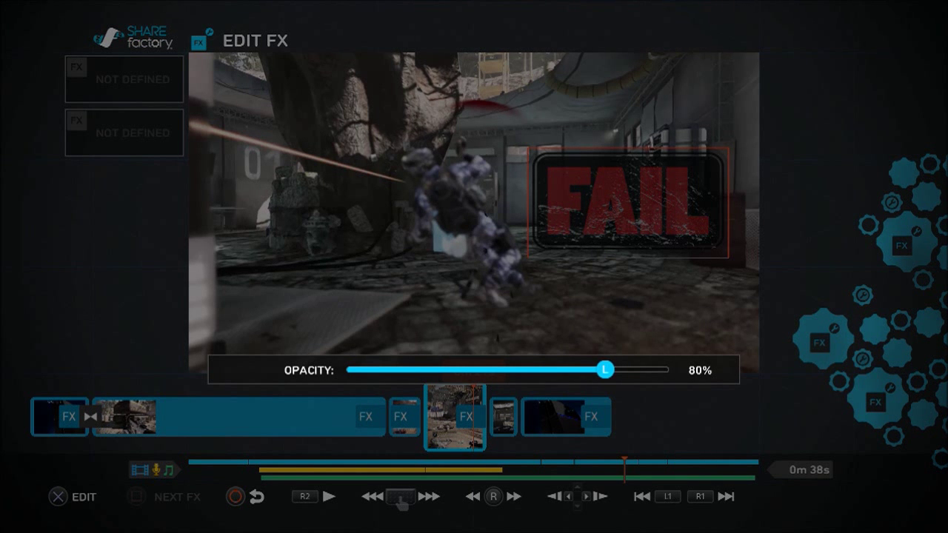
{"action": "key", "text": "Left"}
{"action": "key", "text": "Left"}
{"action": "key", "text": "Left"}
{"action": "key", "text": "Left"}
{"action": "key", "text": "Left"}
{"action": "key", "text": "Left"}
{"action": "key", "text": "Left"}
{"action": "key", "text": "Left"}
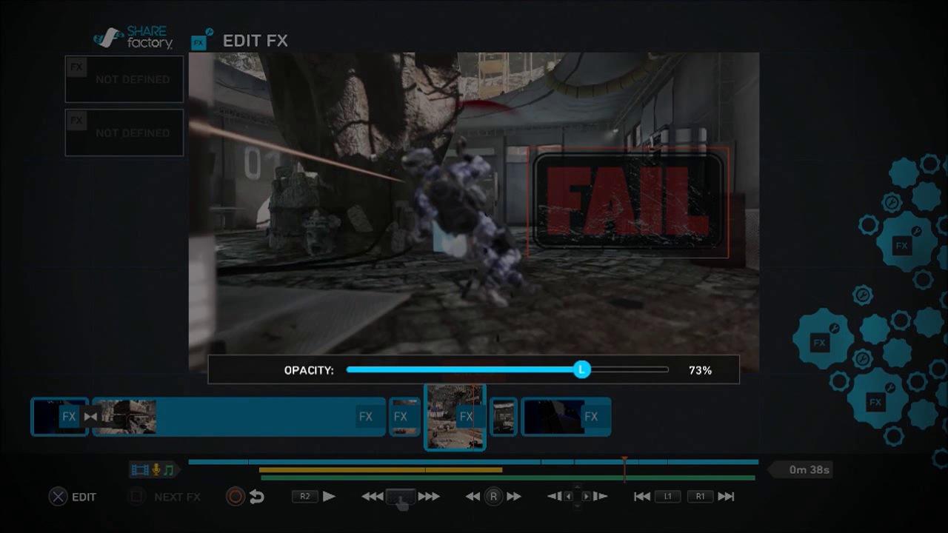
{"action": "key", "text": "Left"}
{"action": "key", "text": "Left"}
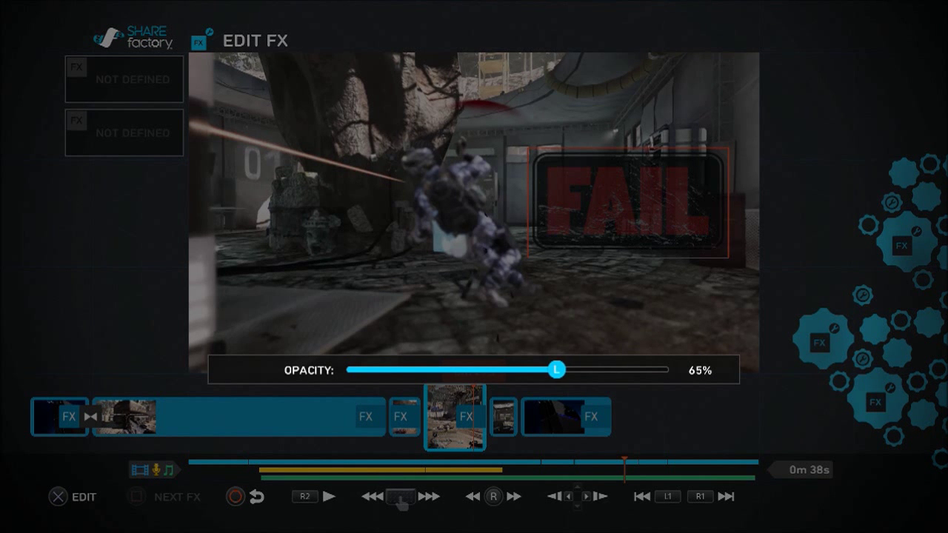
{"action": "key", "text": "Return"}
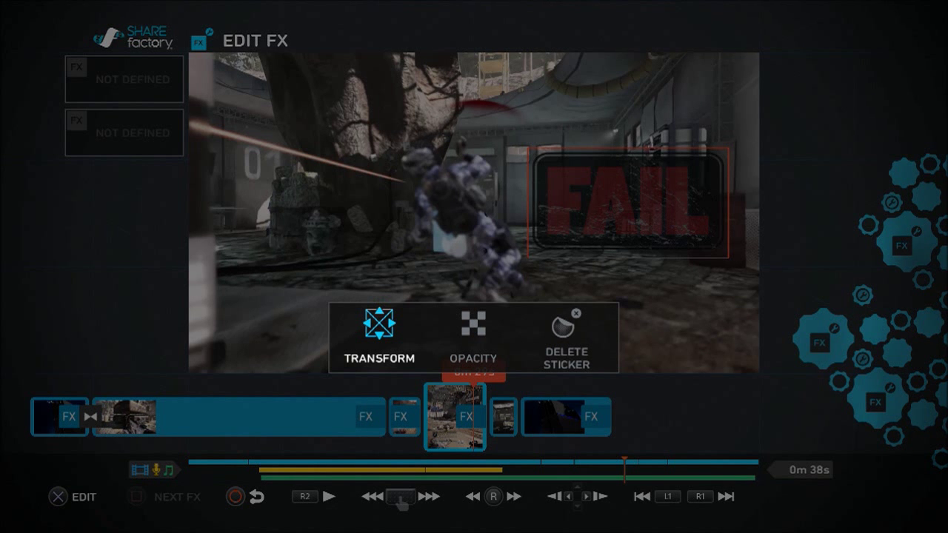
{"action": "key", "text": "Escape"}
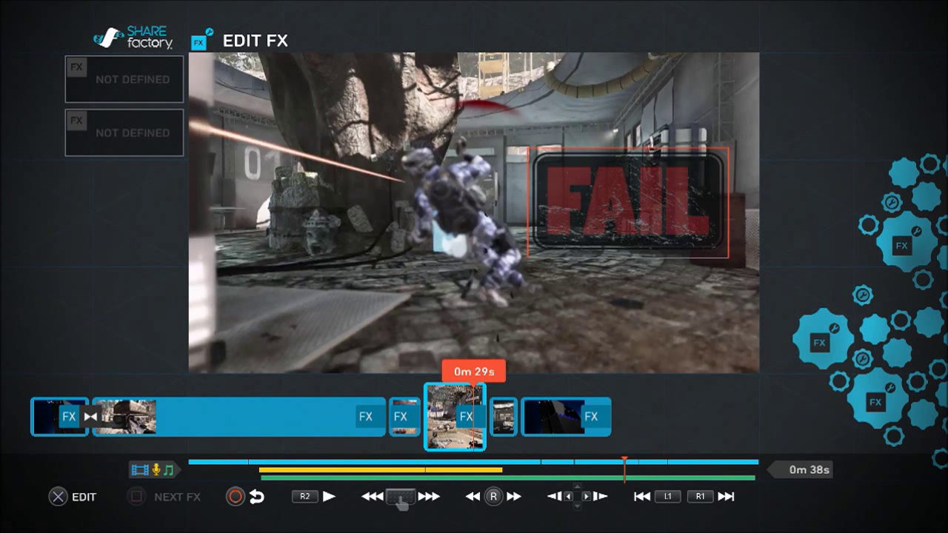
{"action": "key", "text": "Escape"}
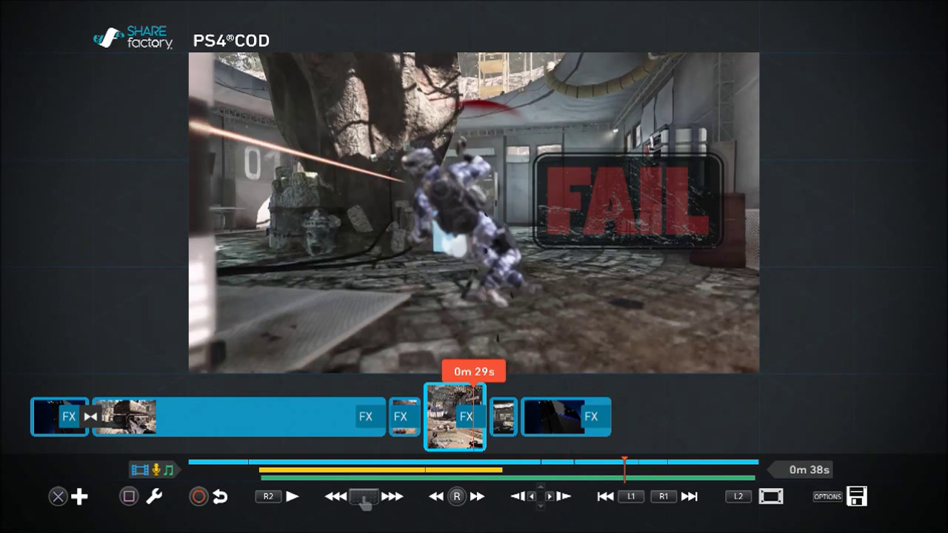
Step: Play the section with the FAIL sticker through to about 0m 31s and return to the 0m 29s frame
{"action": "key", "text": "space"}
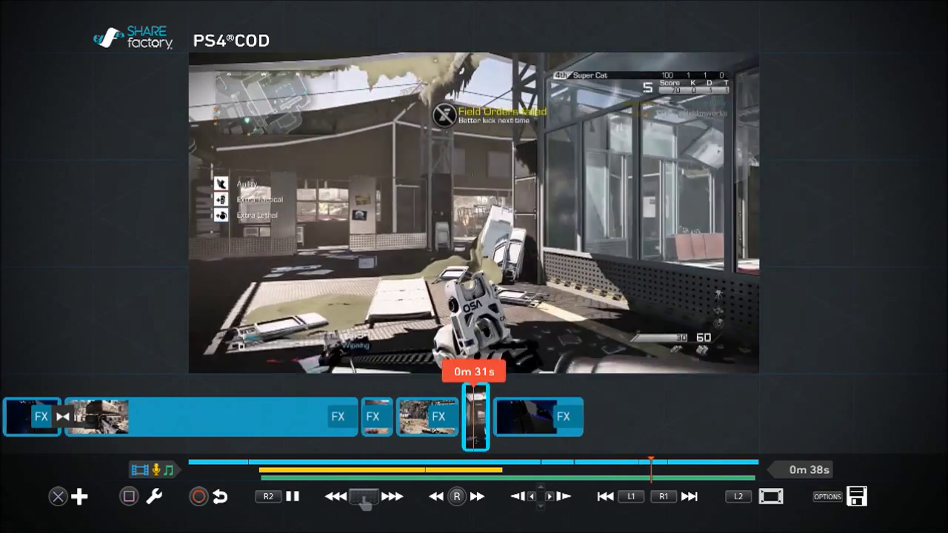
{"action": "key", "text": "space"}
{"action": "key", "text": "Left"}
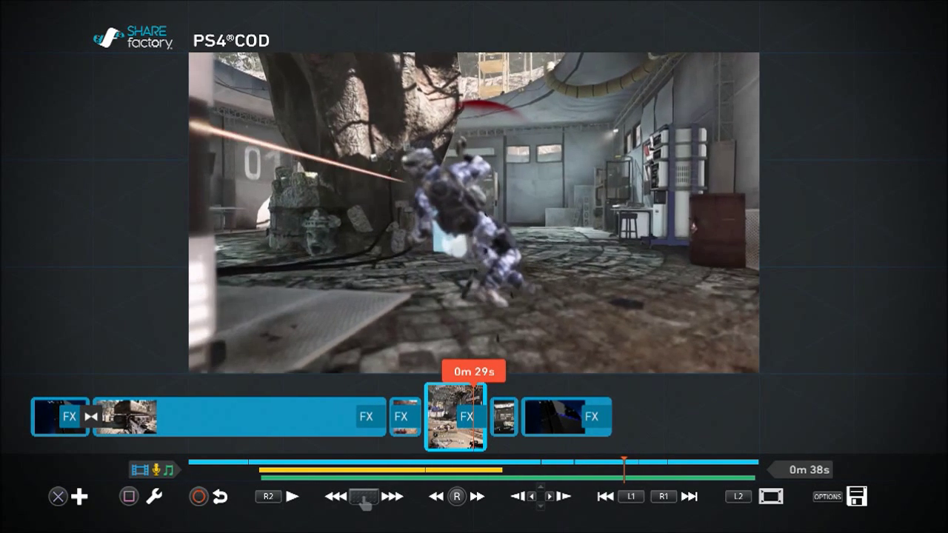
{"action": "key", "text": "Left"}
{"action": "key", "text": "Left"}
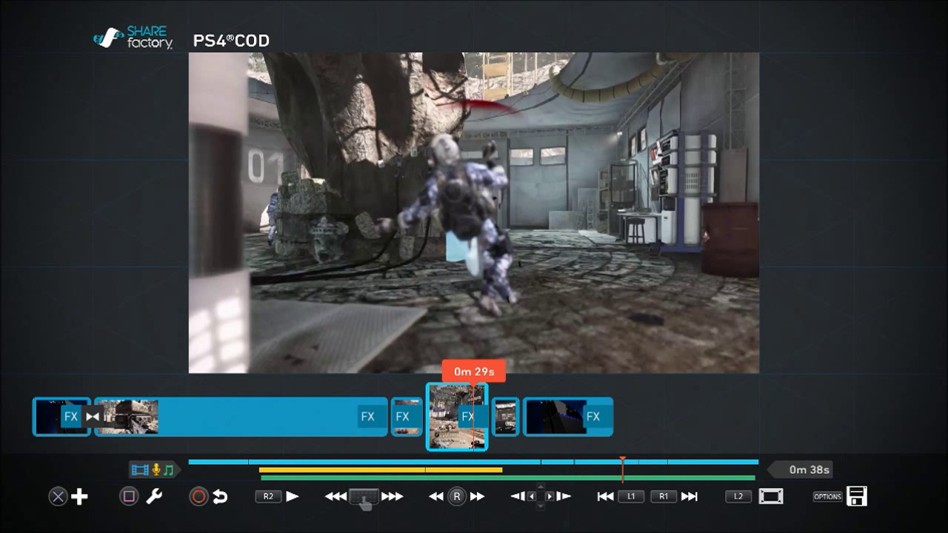
Step: Scrub back through the fourth clip to the Kill Confirmed moment at 0m 25s in the third clip
{"action": "key", "text": "Left"}
{"action": "key", "text": "Left"}
{"action": "key", "text": "Left"}
{"action": "key", "text": "Left"}
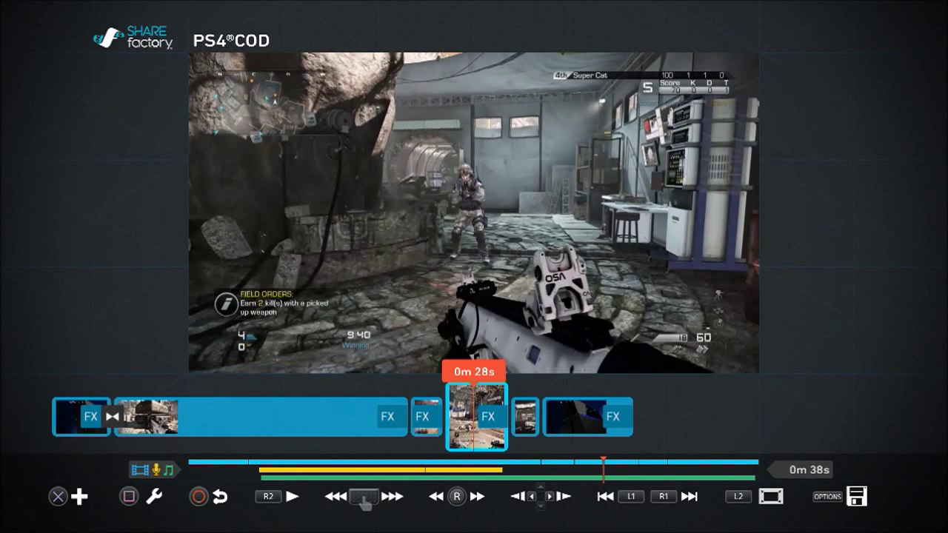
{"action": "key", "text": "Left"}
{"action": "key", "text": "Left"}
{"action": "key", "text": "Left"}
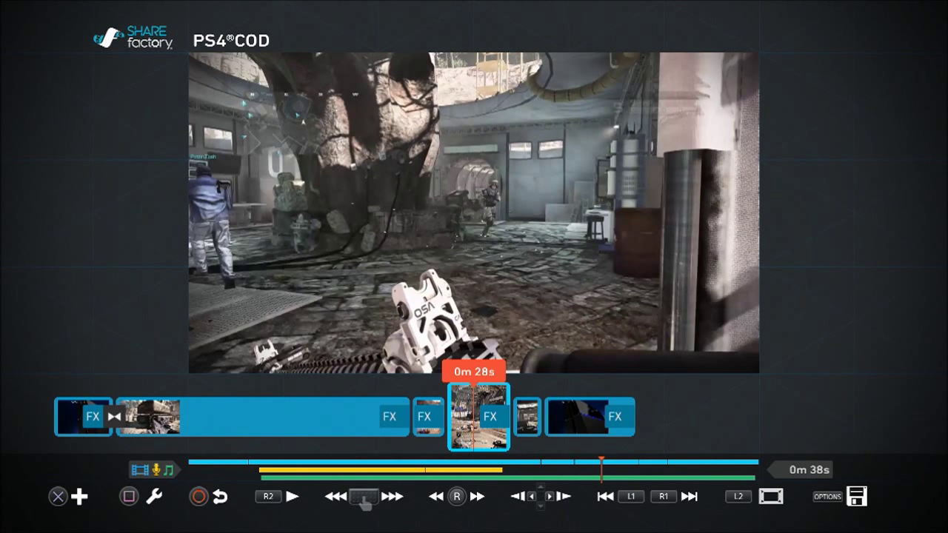
{"action": "key", "text": "Left"}
{"action": "key", "text": "Left"}
{"action": "key", "text": "Left"}
{"action": "key", "text": "Left"}
{"action": "key", "text": "Left"}
{"action": "key", "text": "Left"}
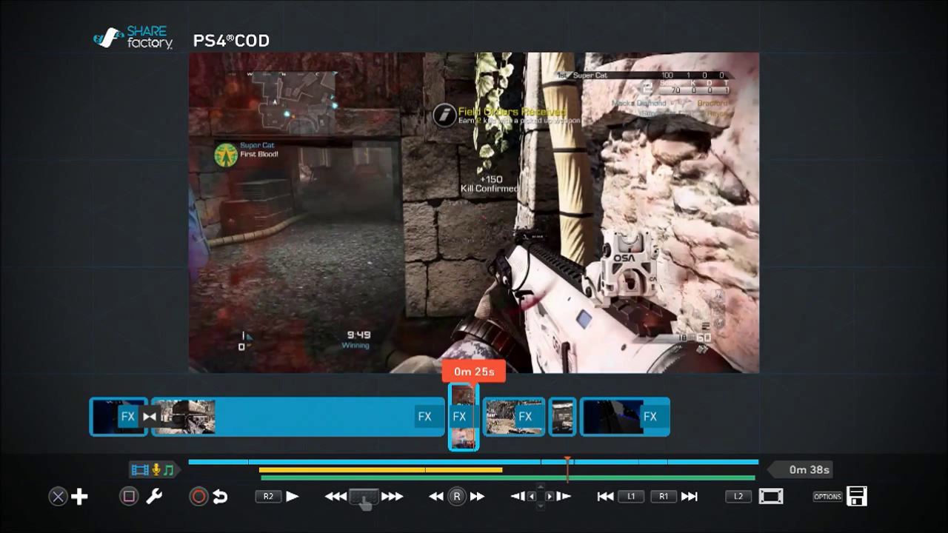
Step: Scrub from the Kill Confirmed moment across the cut into the start of the fourth clip at 0m 26s
{"action": "key", "text": "Left"}
{"action": "key", "text": "Left"}
{"action": "key", "text": "Right"}
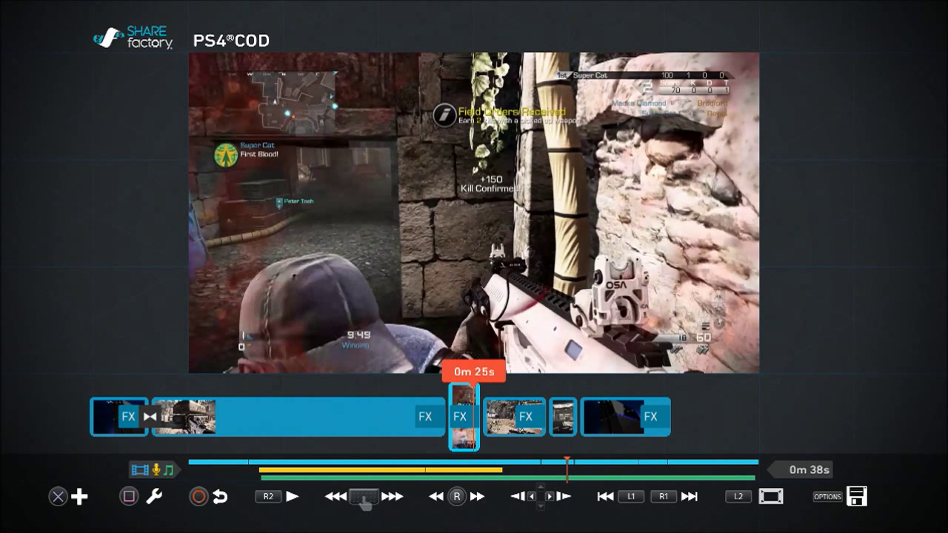
{"action": "key", "text": "Right"}
{"action": "key", "text": "Right"}
{"action": "key", "text": "Right"}
{"action": "key", "text": "Right"}
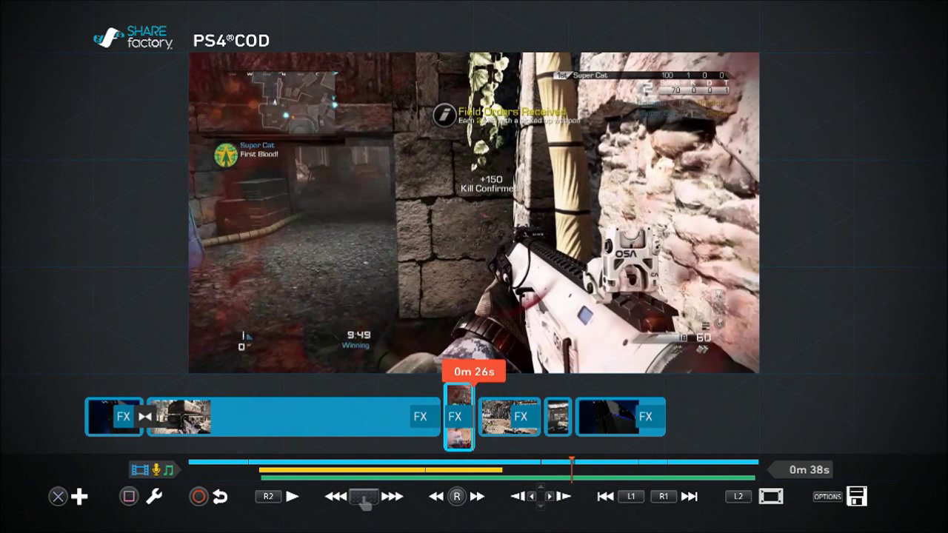
{"action": "key", "text": "Right"}
{"action": "key", "text": "Right"}
{"action": "key", "text": "Right"}
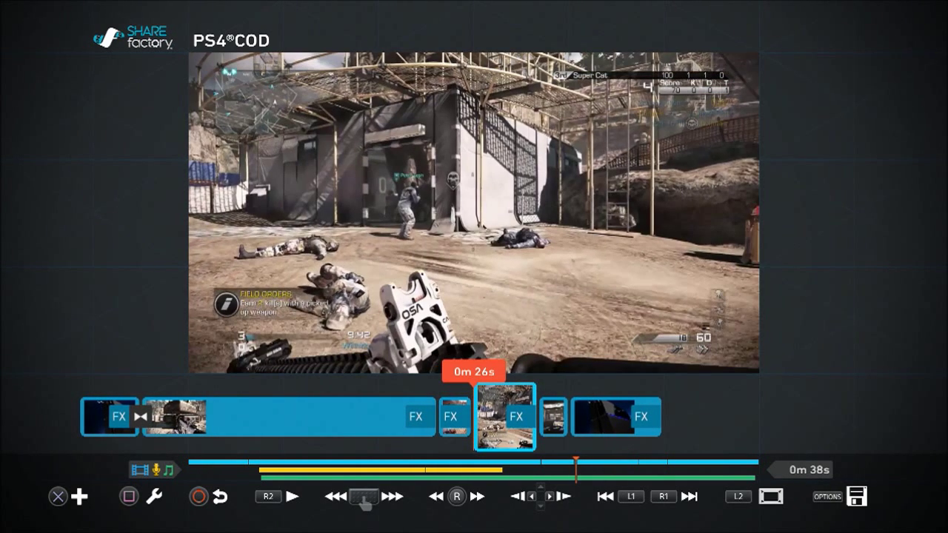
Step: Step back to 0m 25s in the third clip and play across the cut to 0m 27s
{"action": "key", "text": "Left"}
{"action": "key", "text": "Left"}
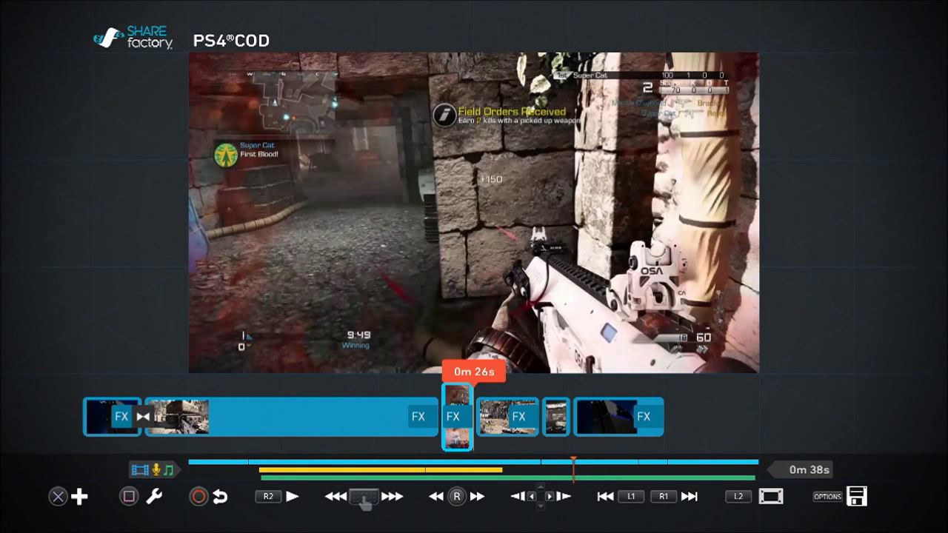
{"action": "key", "text": "Left"}
{"action": "key", "text": "Left"}
{"action": "key", "text": "Left"}
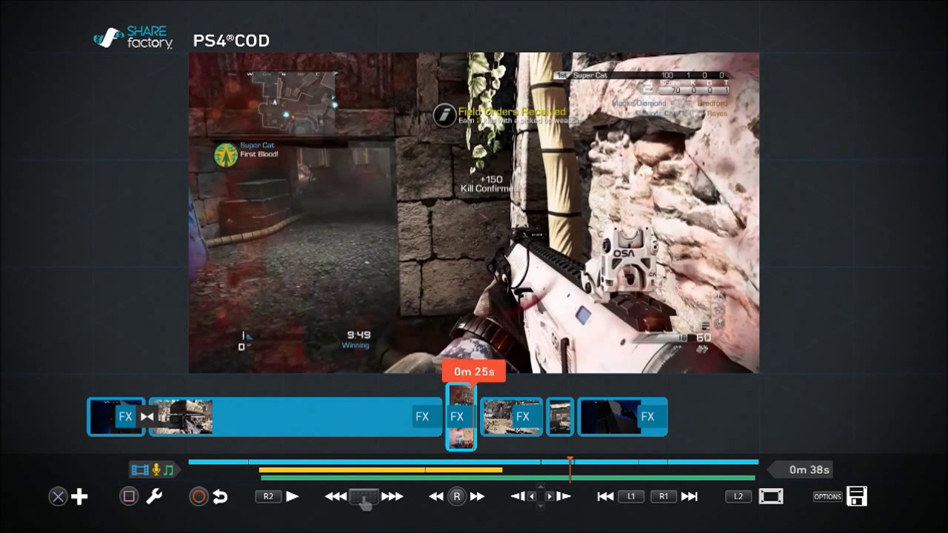
{"action": "key", "text": "space"}
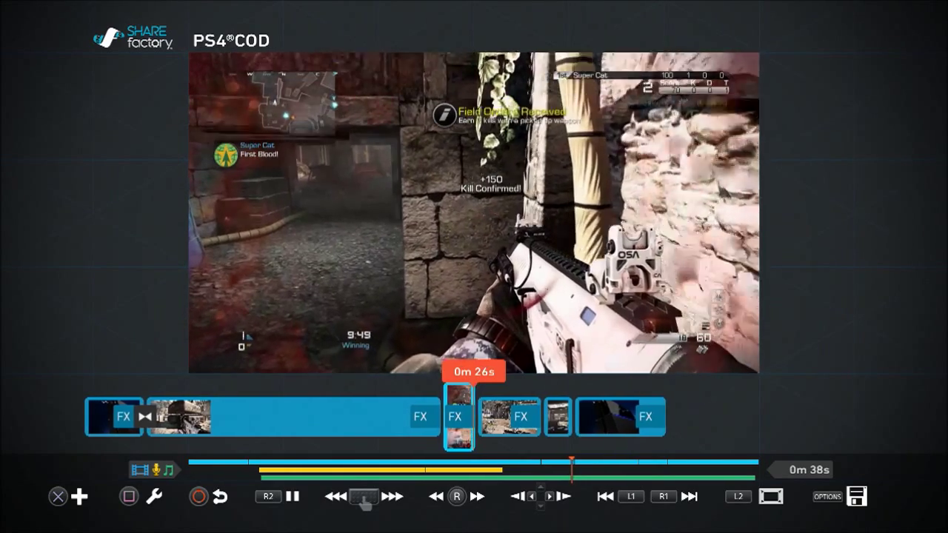
{"action": "key", "text": "space"}
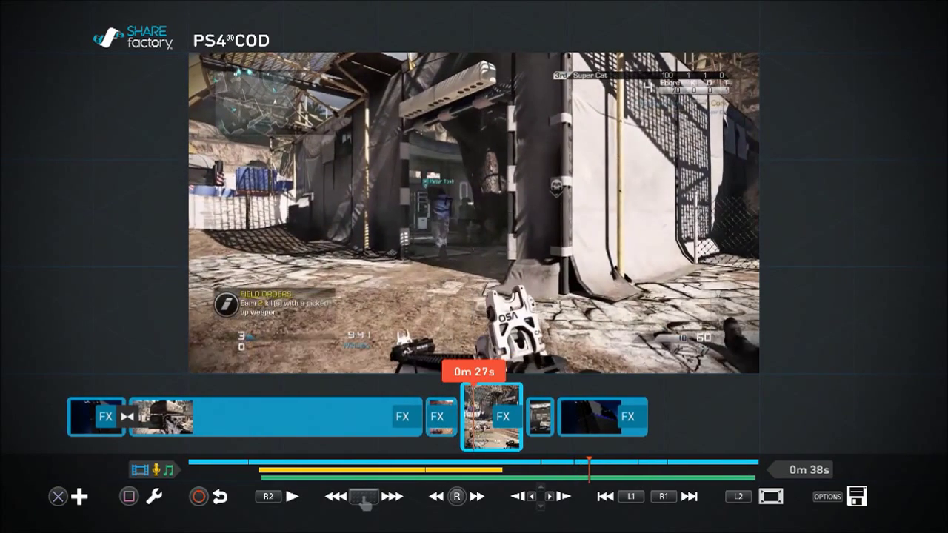
Step: Move the playhead back to the end of the third clip at 0m 26s
{"action": "key", "text": "Left"}
{"action": "key", "text": "Left"}
{"action": "key", "text": "Left"}
{"action": "key", "text": "Left"}
{"action": "key", "text": "Left"}
{"action": "key", "text": "Left"}
{"action": "key", "text": "Left"}
{"action": "key", "text": "Left"}
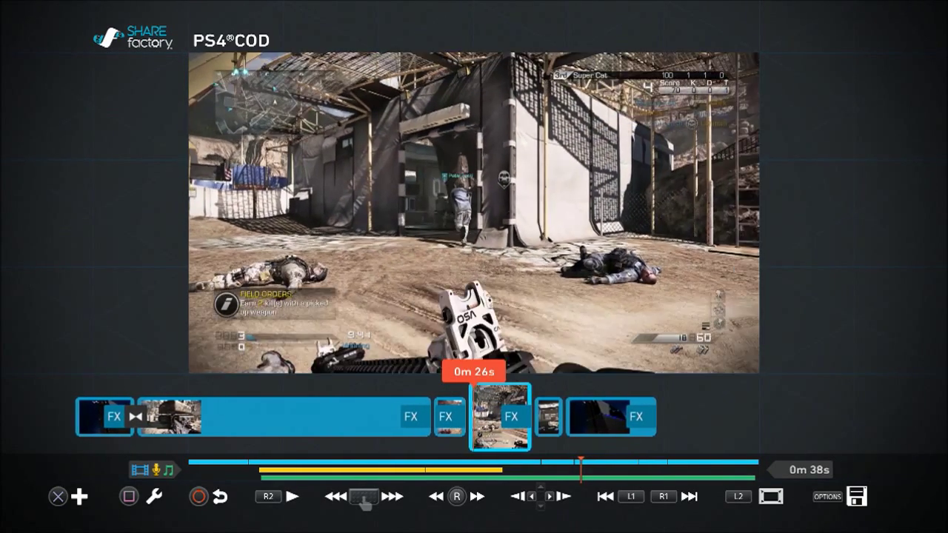
{"action": "key", "text": "Left"}
{"action": "key", "text": "Left"}
{"action": "key", "text": "Left"}
{"action": "key", "text": "Left"}
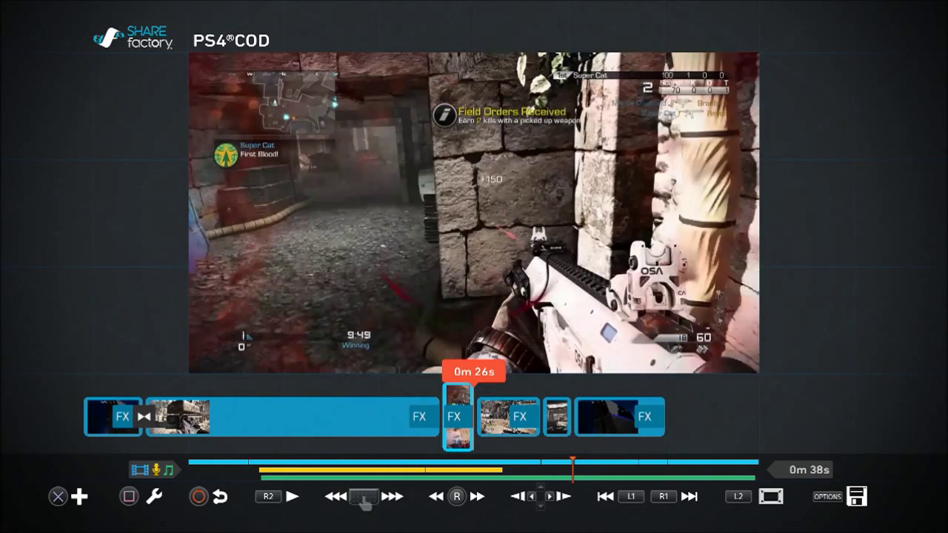
{"action": "key", "text": "Right"}
{"action": "key", "text": "Right"}
{"action": "key", "text": "Right"}
{"action": "key", "text": "Right"}
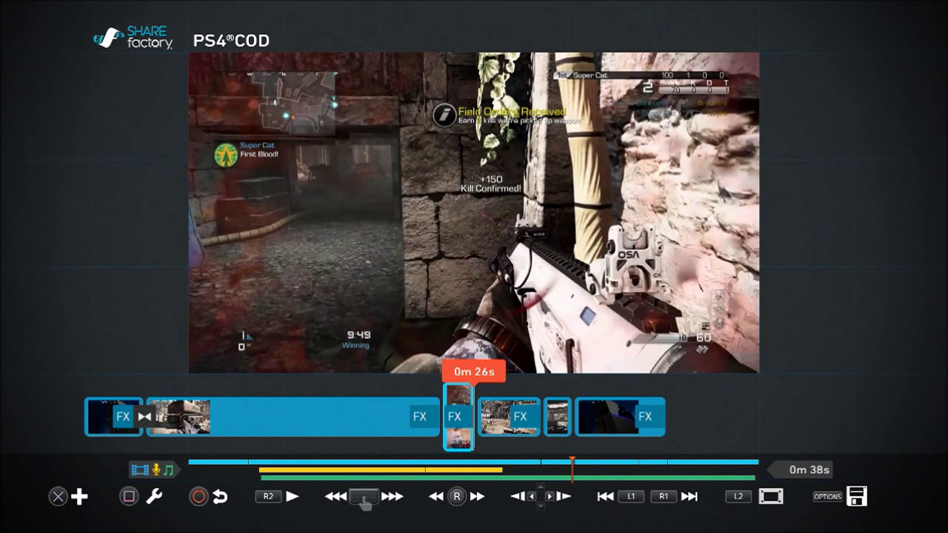
Step: Start adding a transition at the cut between the third and fourth clips
{"action": "key", "text": "Return"}
{"action": "key", "text": "Right"}
{"action": "key", "text": "Right"}
{"action": "key", "text": "Right"}
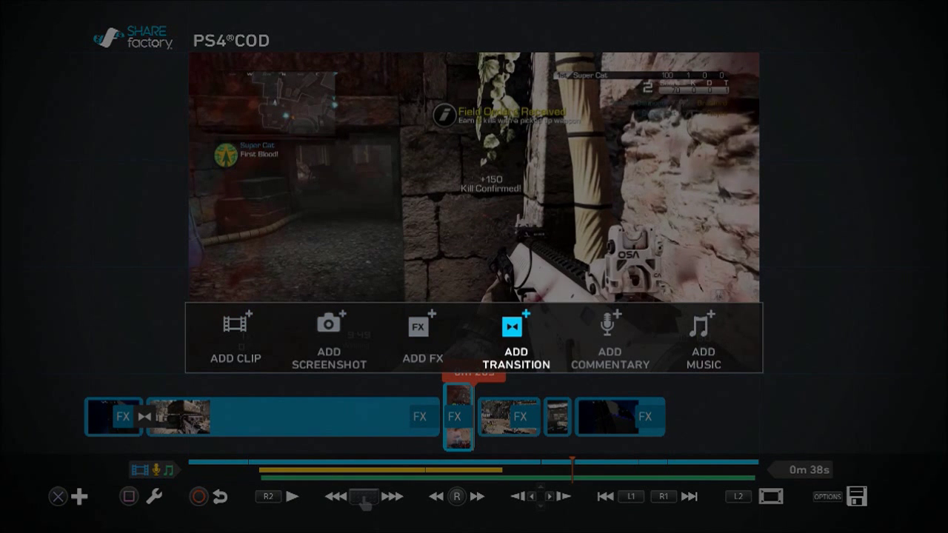
{"action": "key", "text": "Return"}
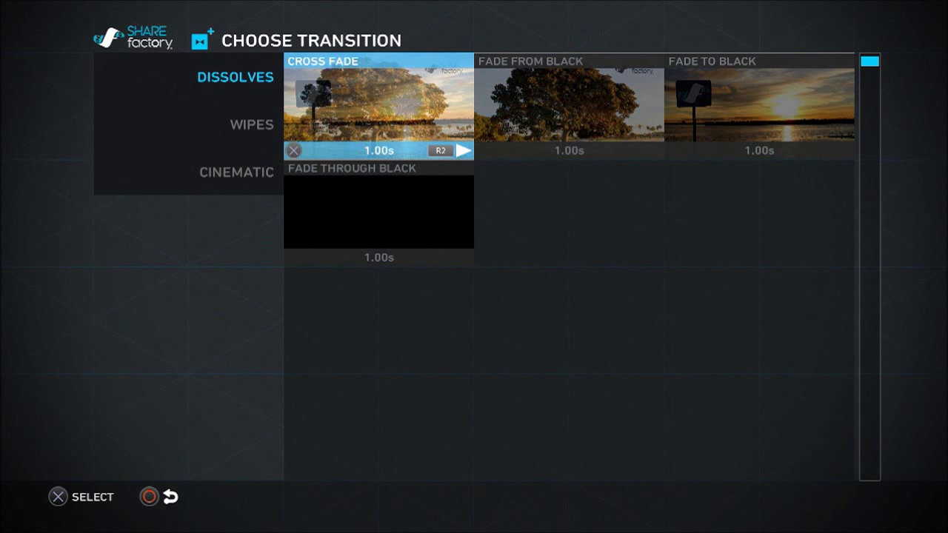
Step: Look through the Dissolves and Wipes transitions and switch to the Cinematic category
{"action": "key", "text": "Down"}
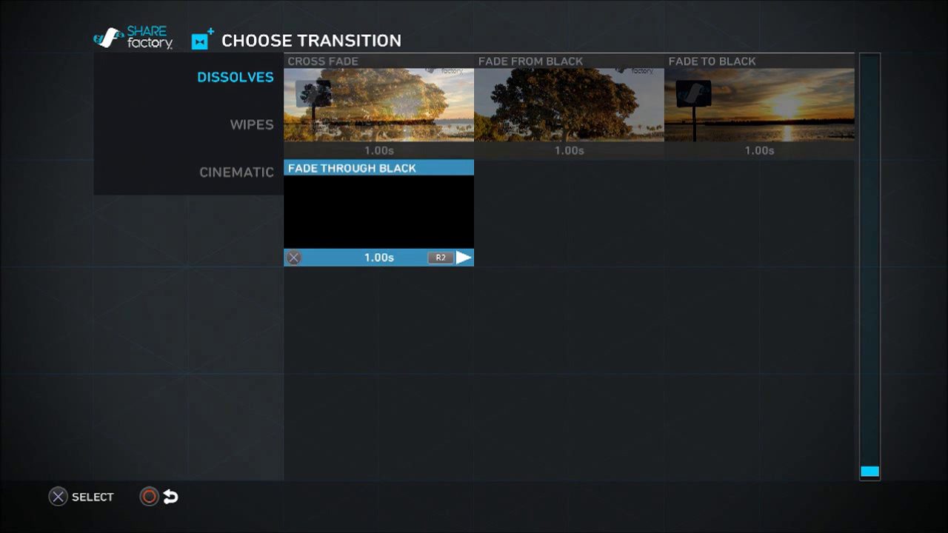
{"action": "key", "text": "Left"}
{"action": "key", "text": "Down"}
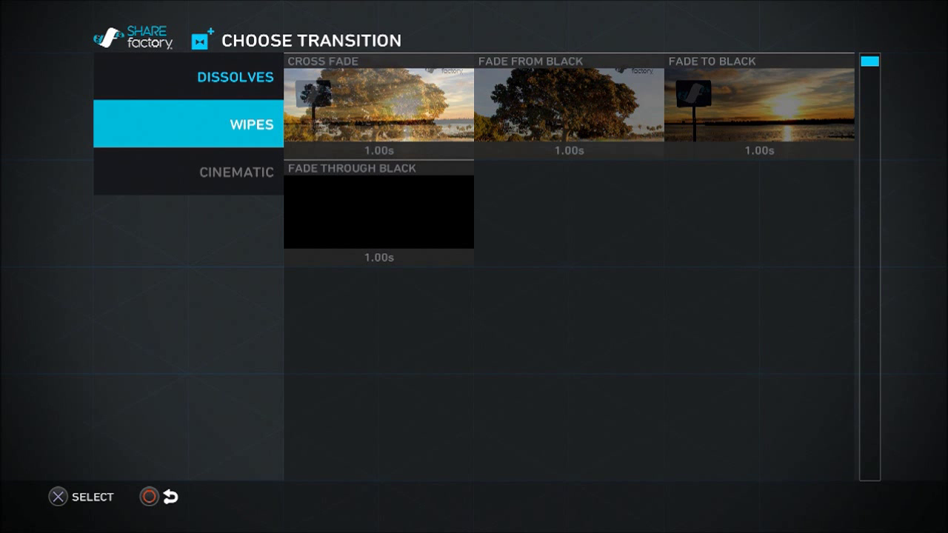
{"action": "key", "text": "Right"}
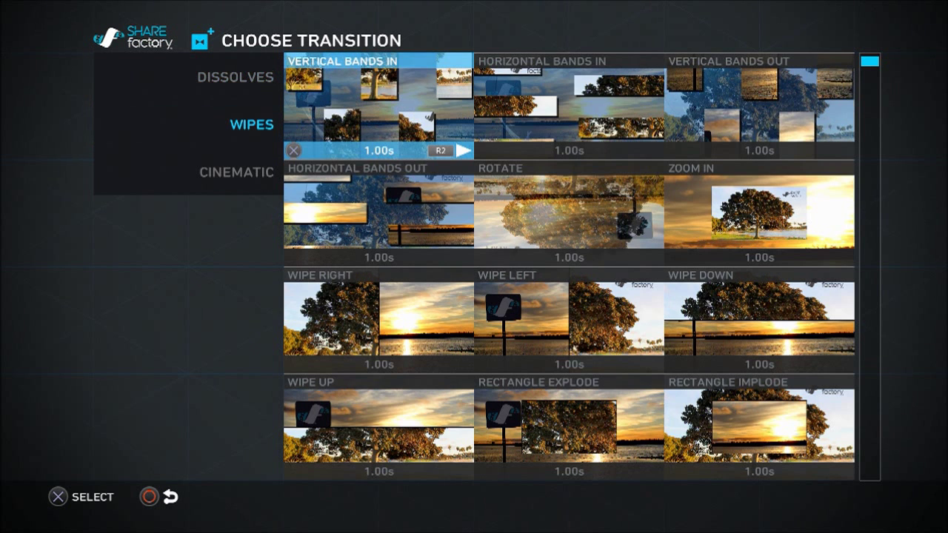
{"action": "key", "text": "Left"}
{"action": "key", "text": "Down"}
{"action": "key", "text": "Right"}
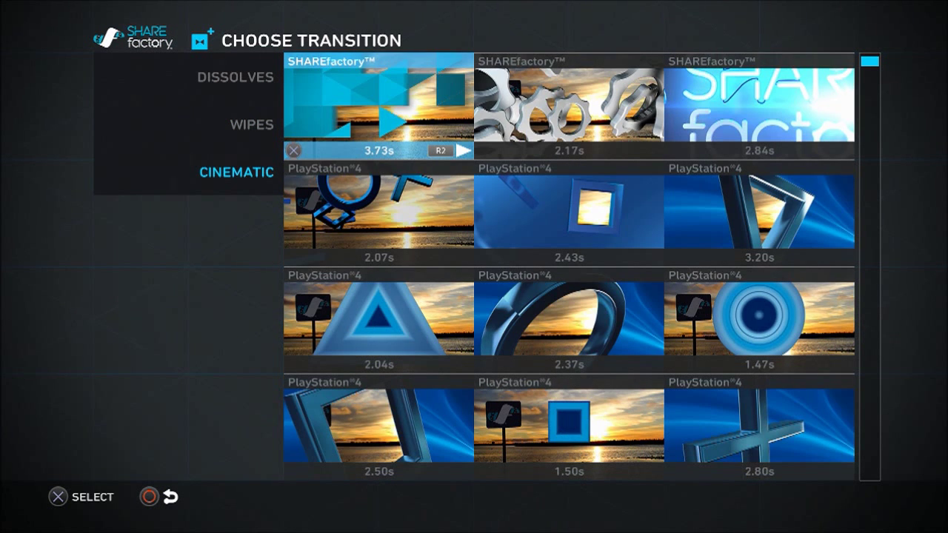
Step: Preview the 2.07s and 2.43s PlayStation 4 transitions and the 2.84s SHAREfactory transition
{"action": "key", "text": "Right"}
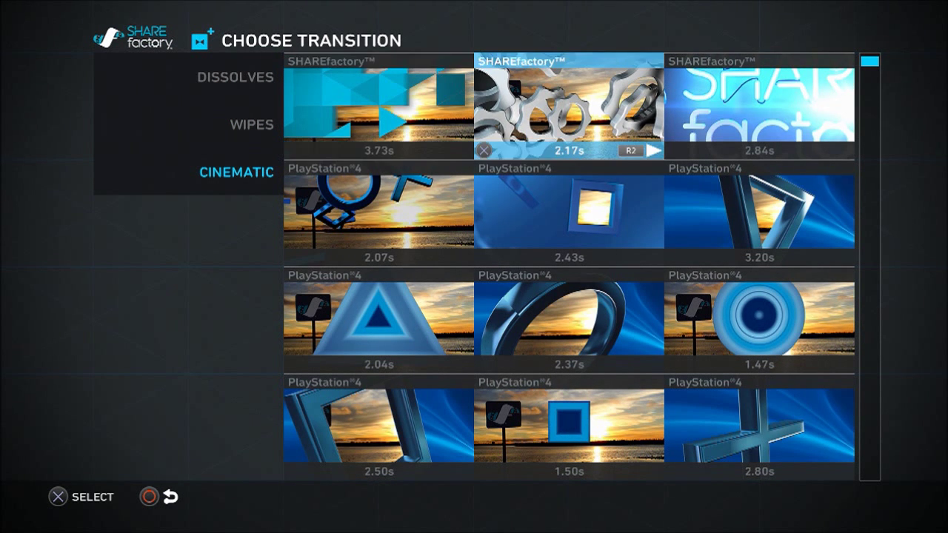
{"action": "key", "text": "Down"}
{"action": "key", "text": "Down"}
{"action": "key", "text": "Left"}
{"action": "key", "text": "Up"}
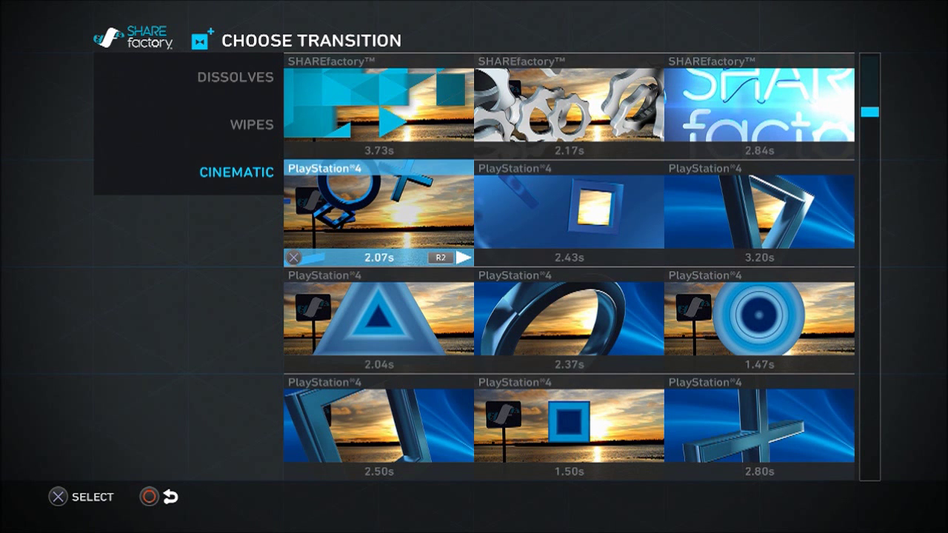
{"action": "key", "text": "space"}
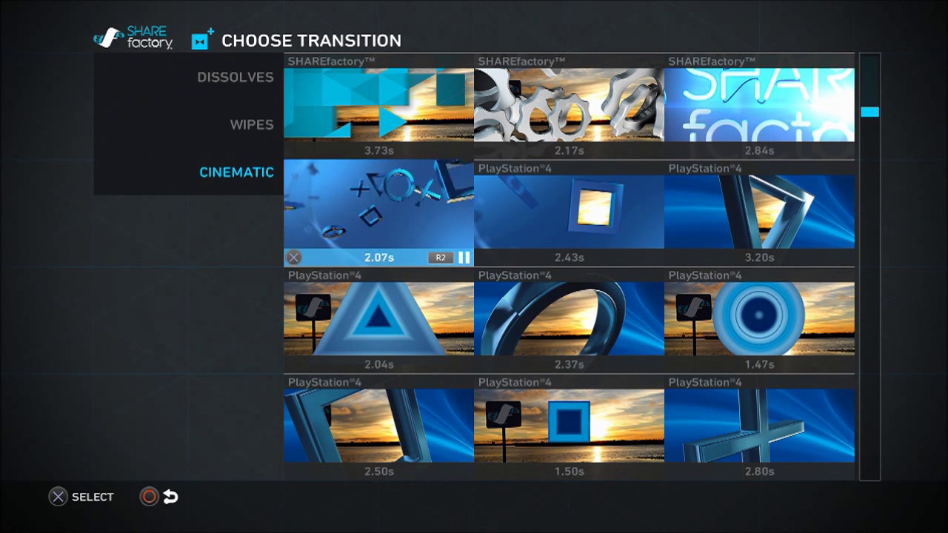
{"action": "key", "text": "Right"}
{"action": "key", "text": "r"}
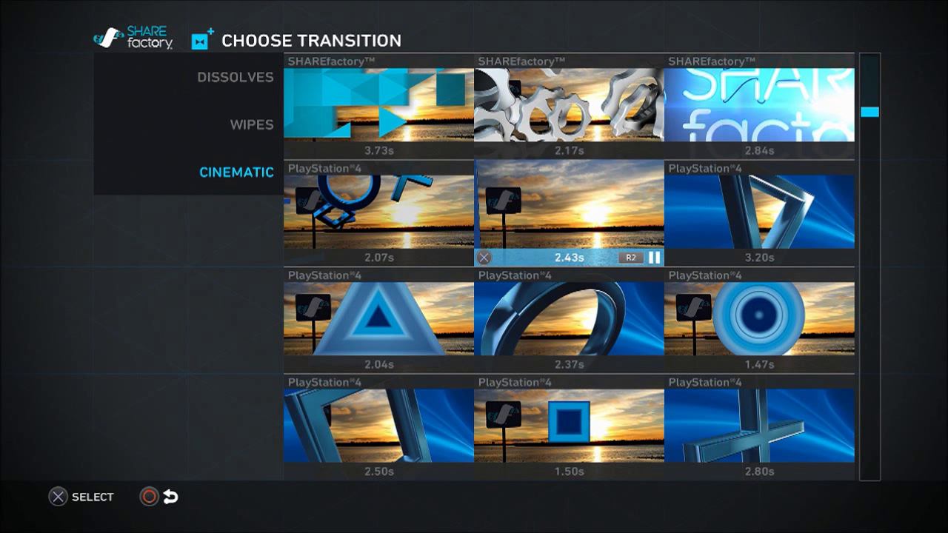
{"action": "key", "text": "Up"}
{"action": "key", "text": "Right"}
{"action": "key", "text": "r"}
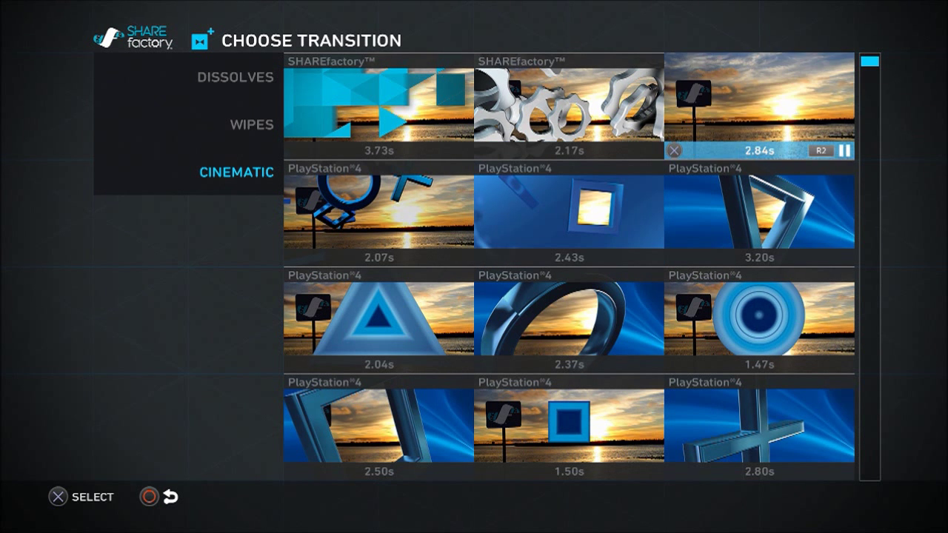
Step: Insert the 2.07s PlayStation 4 cinematic transition between the third and fourth clips
{"action": "key", "text": "Left"}
{"action": "key", "text": "Down"}
{"action": "key", "text": "Left"}
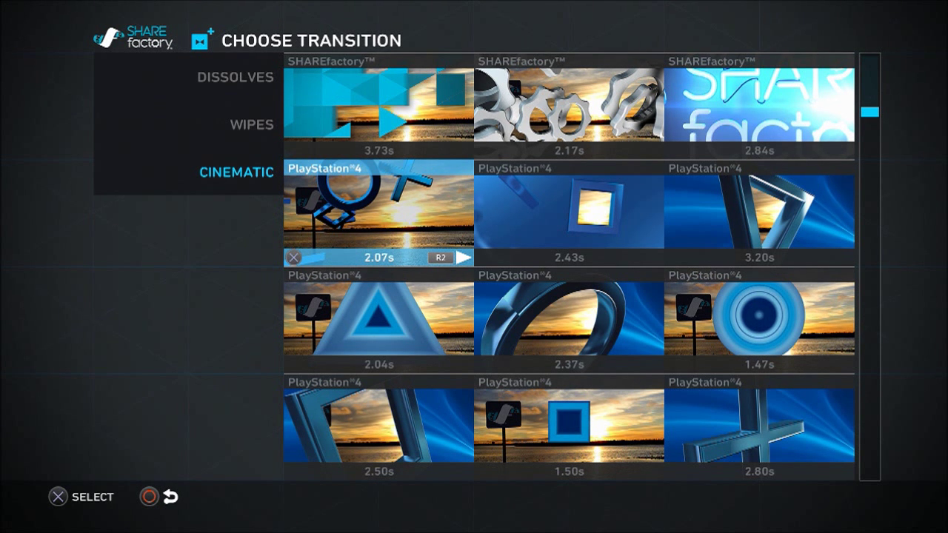
{"action": "key", "text": "Right"}
{"action": "key", "text": "Right"}
{"action": "key", "text": "Left"}
{"action": "key", "text": "Left"}
{"action": "key", "text": "Return"}
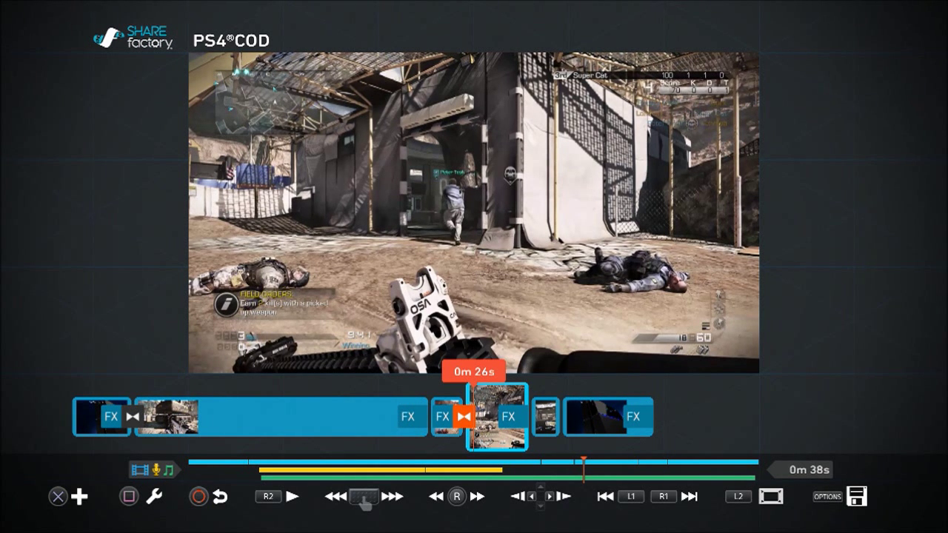
Step: Review the PlayStation 4 transition between the third and fourth clips around 0m 26s
{"action": "key", "text": "Left"}
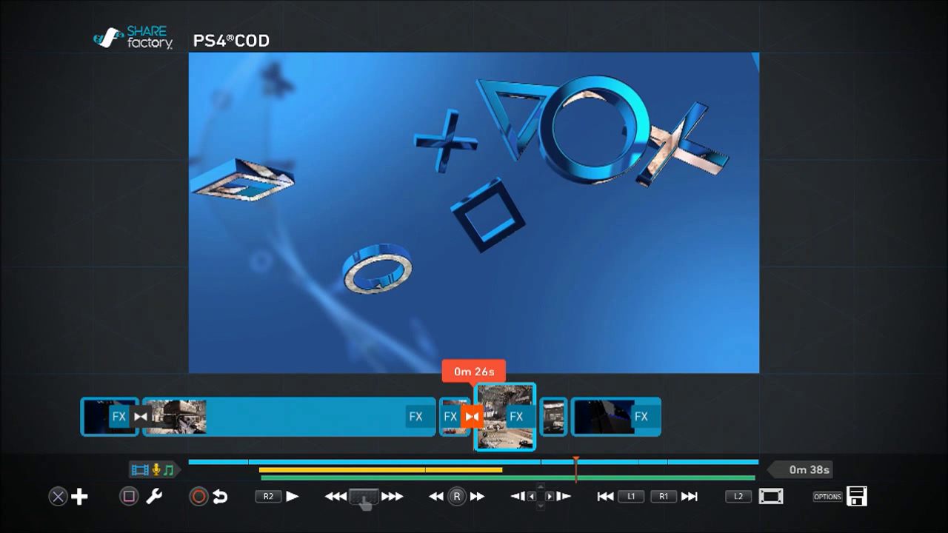
{"action": "key", "text": "Left"}
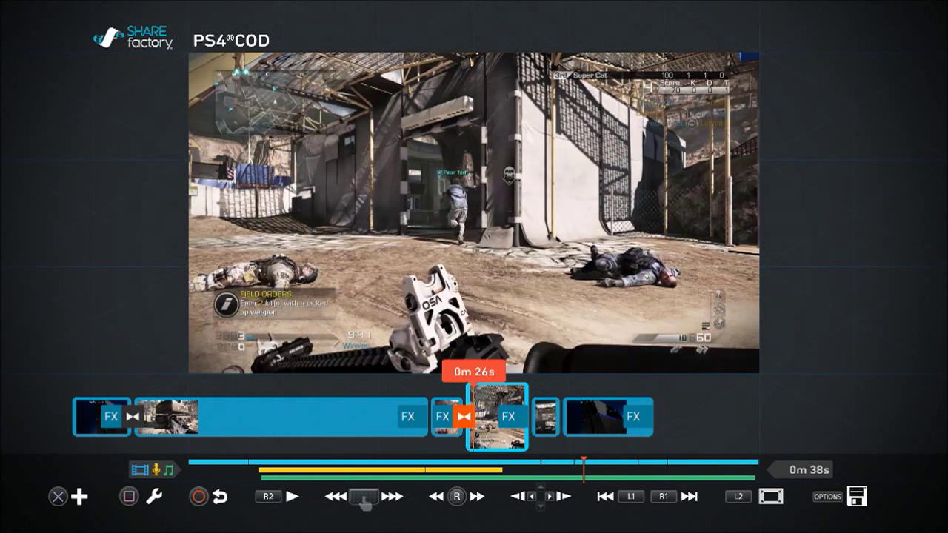
{"action": "key", "text": "Left"}
{"action": "key", "text": "Left"}
{"action": "key", "text": "Left"}
{"action": "key", "text": "Left"}
{"action": "key", "text": "Left"}
{"action": "key", "text": "Left"}
{"action": "key", "text": "Left"}
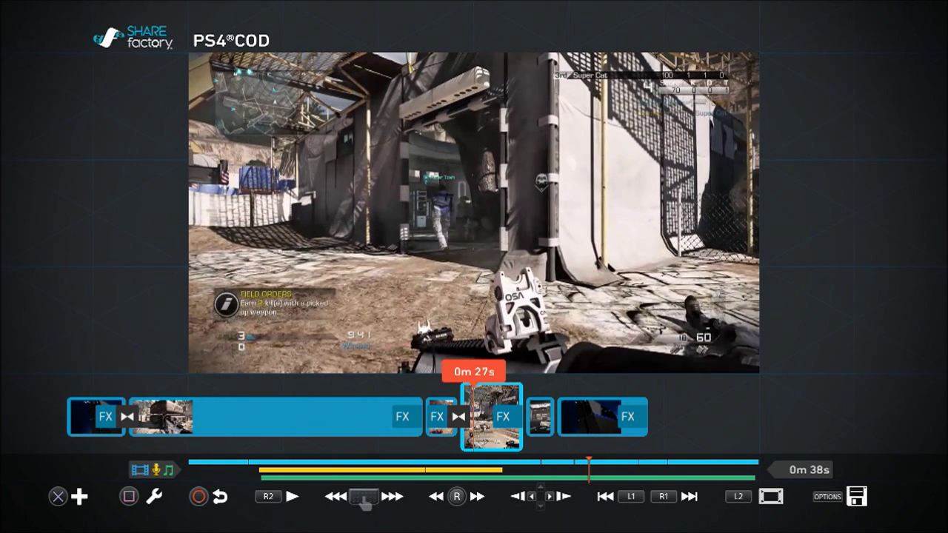
Step: Scrub back through the second clip, past the Jamaica picture overlay, to the digger scene at 0m 15s
{"action": "key", "text": "Left"}
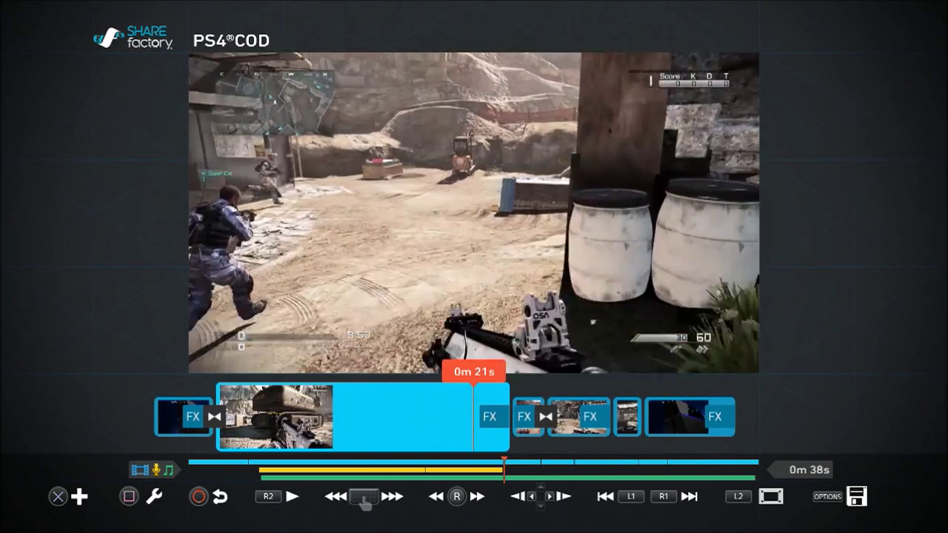
{"action": "key", "text": "Left"}
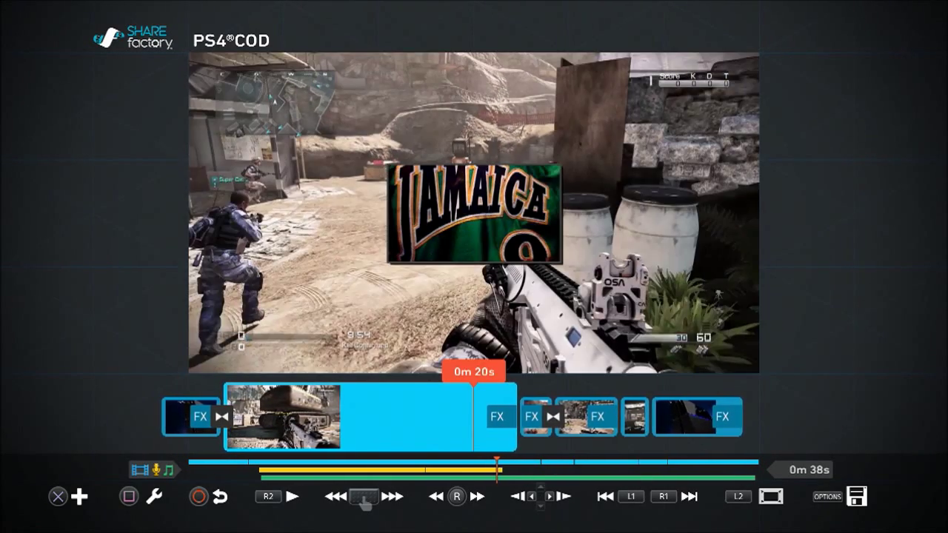
{"action": "key", "text": "Left"}
{"action": "key", "text": "Right"}
{"action": "key", "text": "Left"}
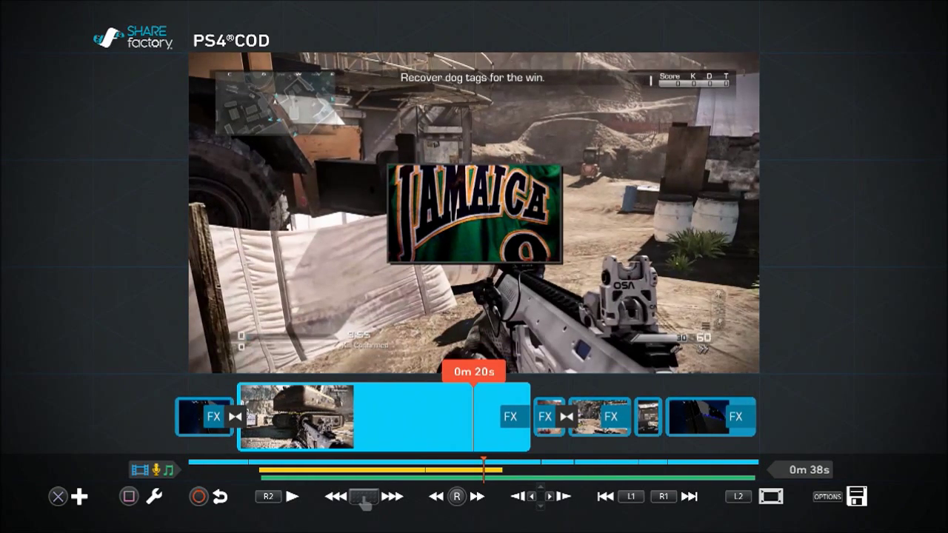
{"action": "key", "text": "Left"}
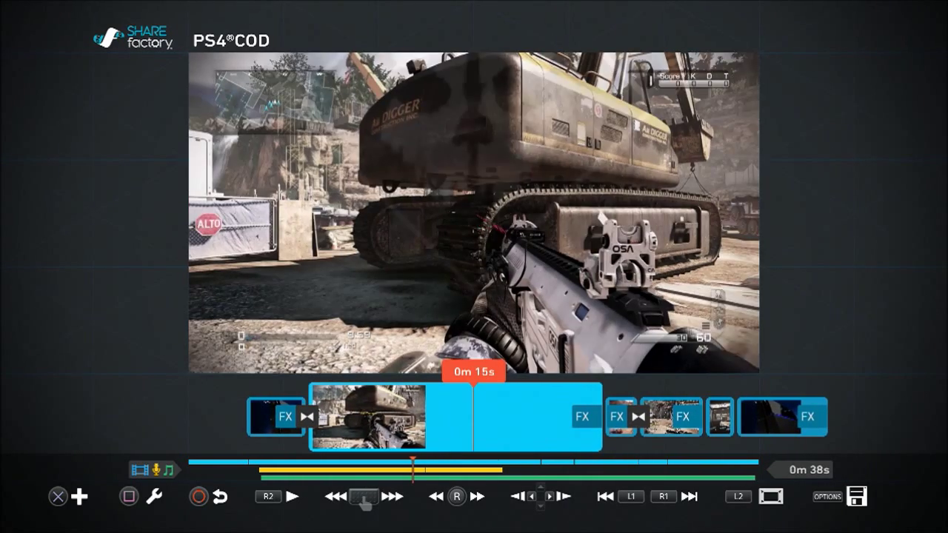
Step: Play the project from 0m 15s to about 0m 34s and step back to 0m 33s in the last clip
{"action": "key", "text": "space"}
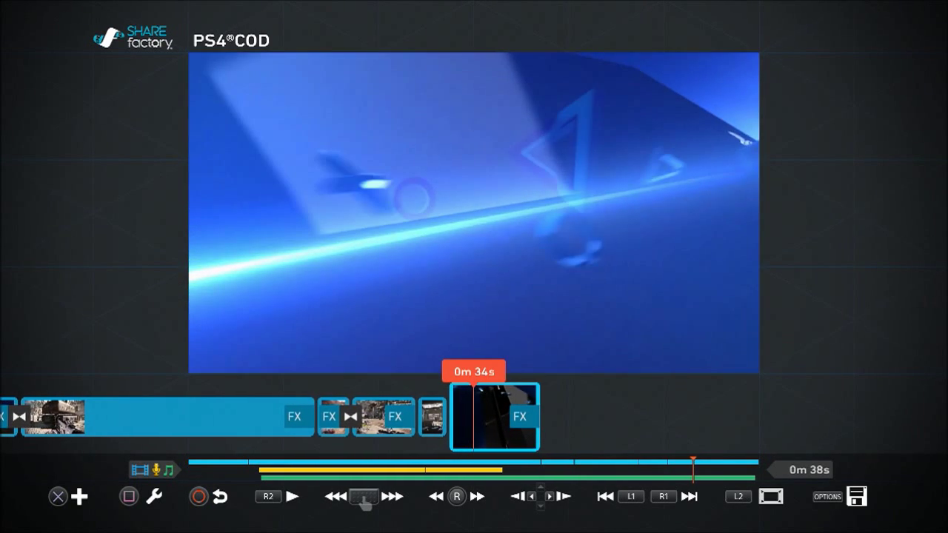
{"action": "key", "text": "space"}
{"action": "key", "text": "Left"}
{"action": "key", "text": "Left"}
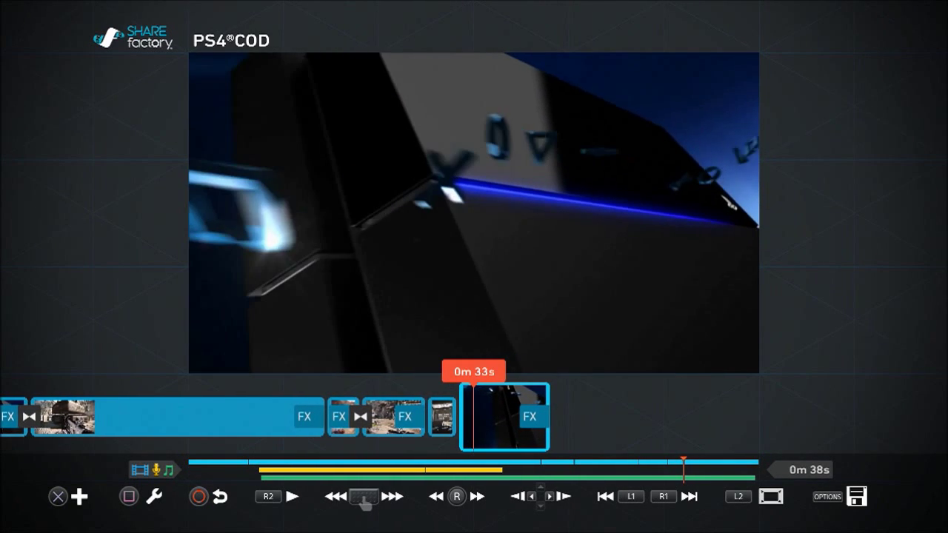